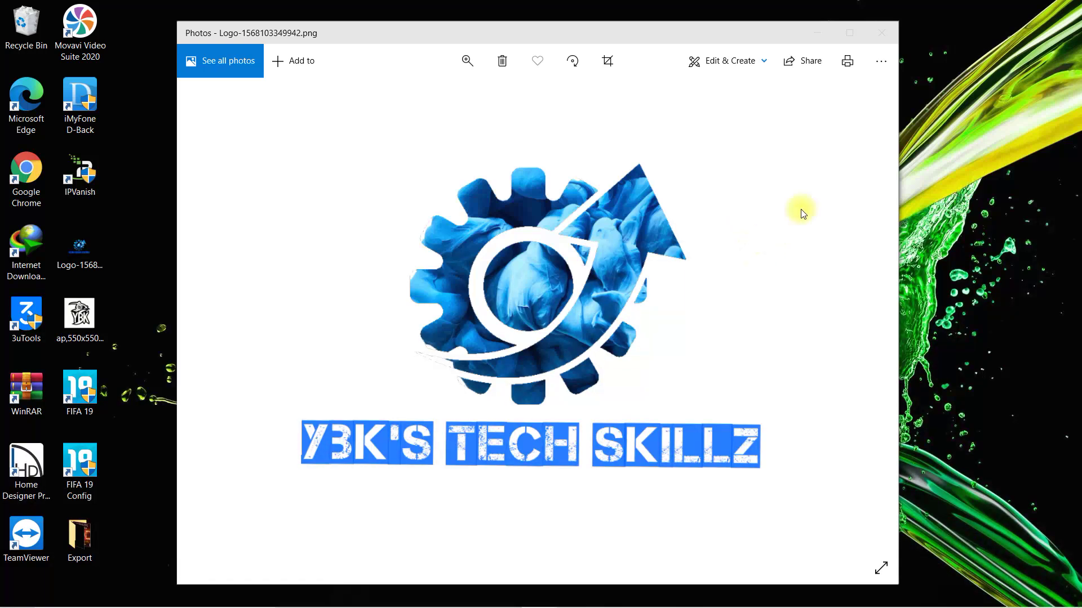
- Minimize both open image windows to clear the desktop
click(820, 39)
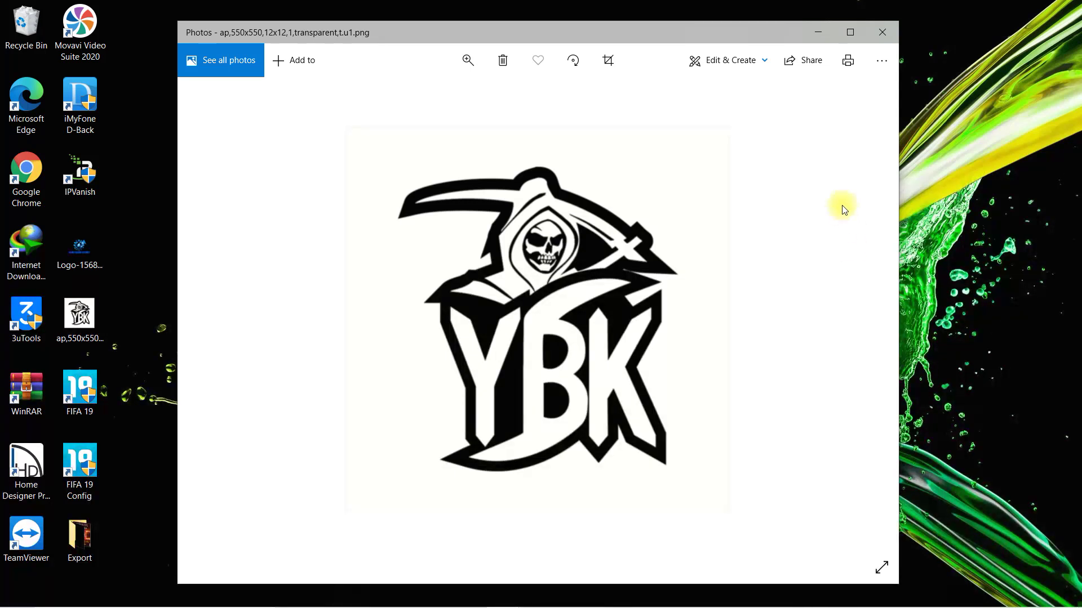
click(817, 34)
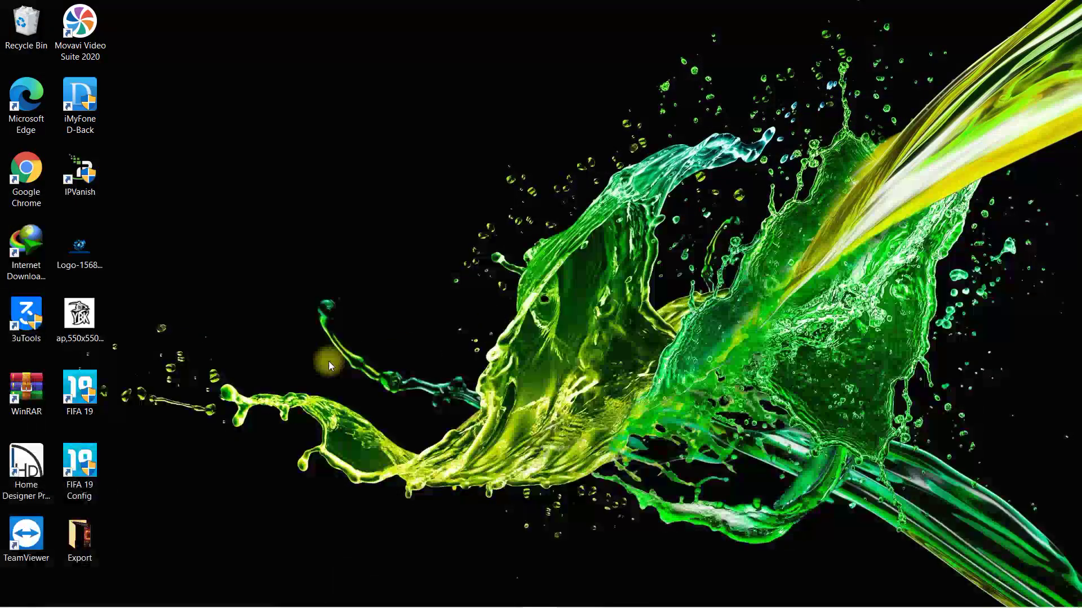
key(F9)
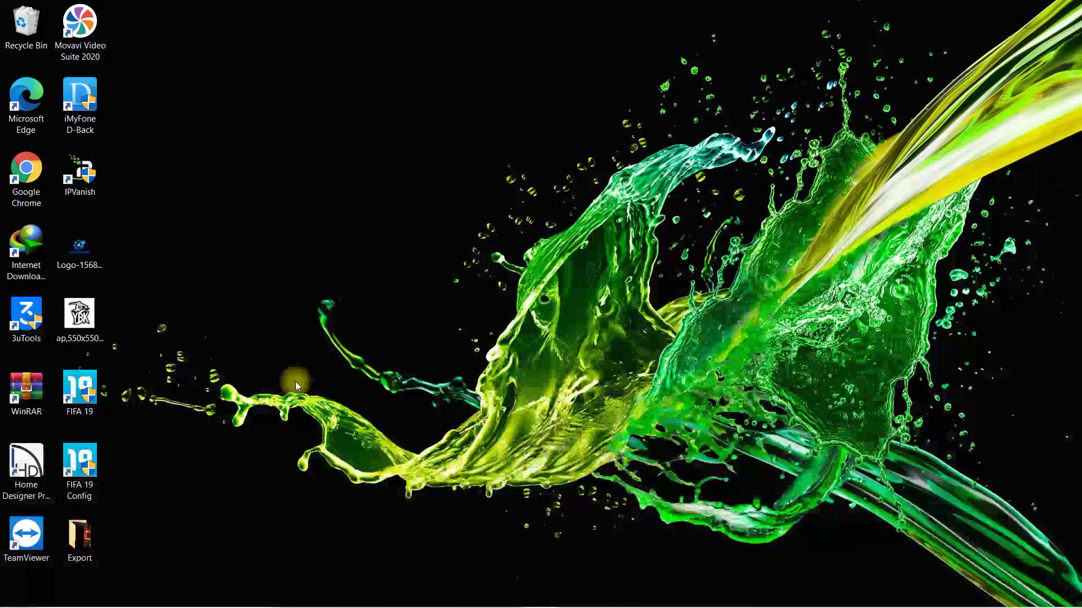
- Open the Virus & threat protection settings of Windows Security through the Update & Security section of Windows Settings
mouse_move(18, 606)
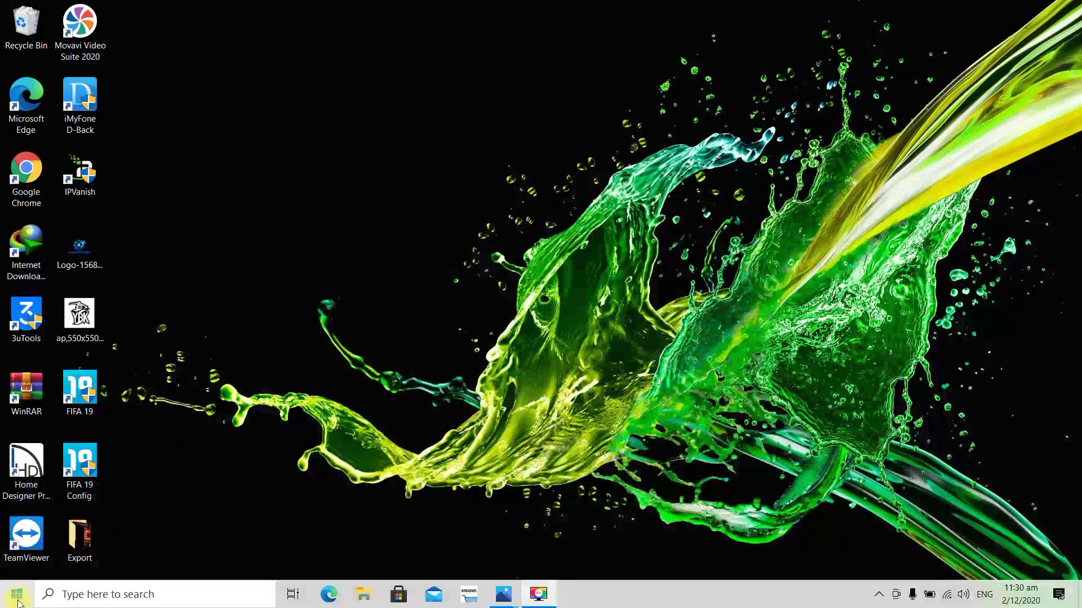
click(17, 597)
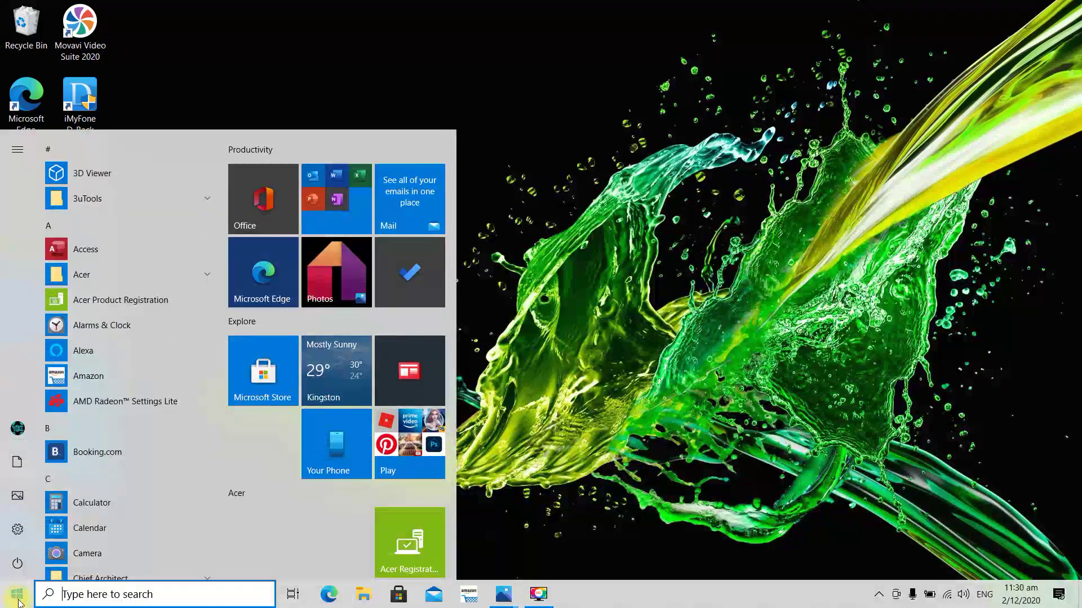
mouse_move(19, 527)
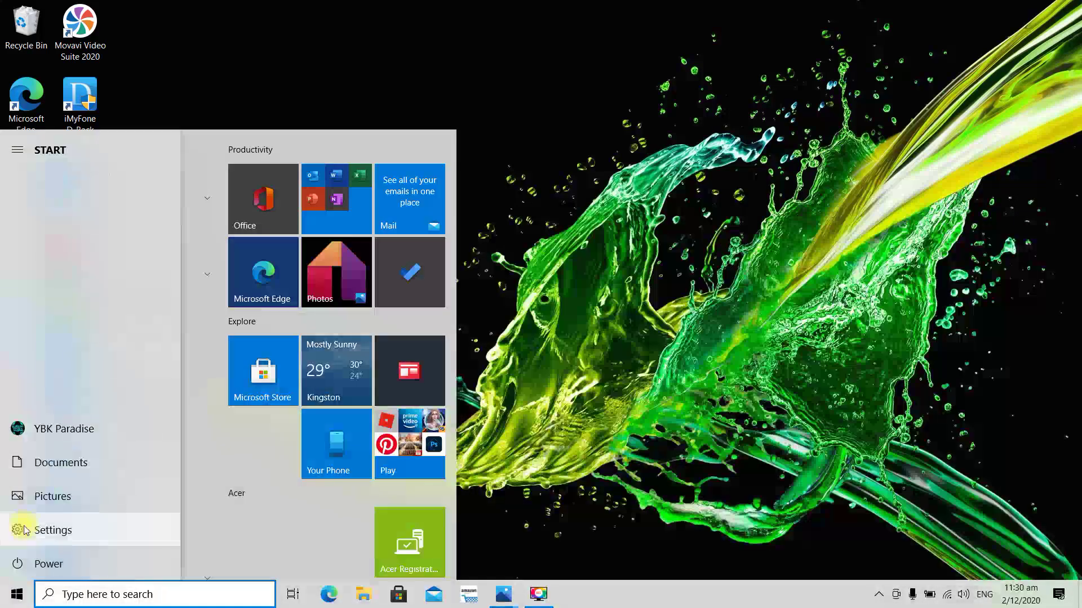
click(130, 530)
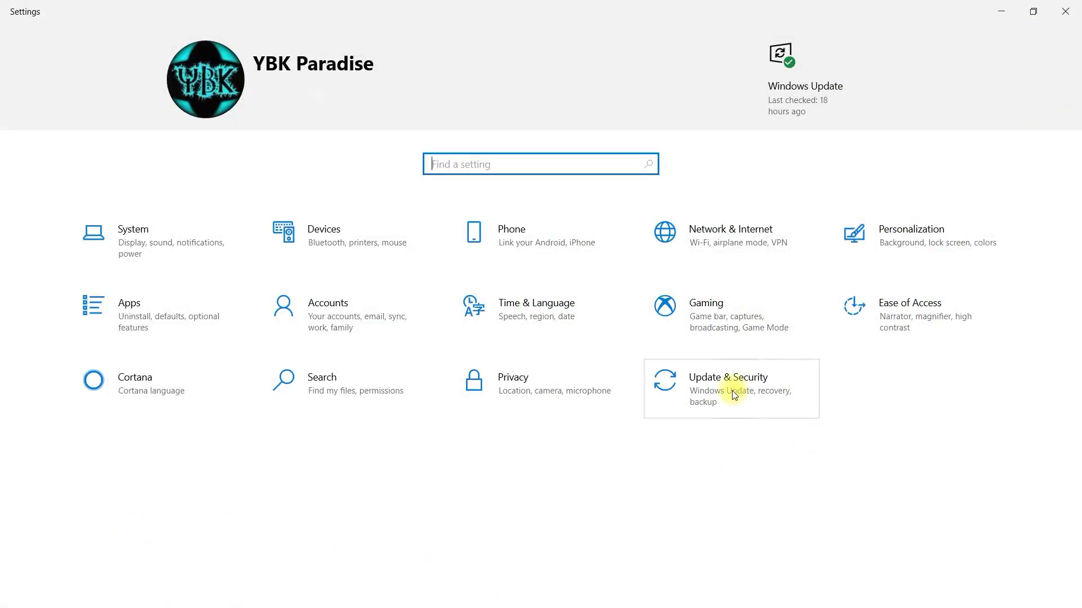
click(767, 403)
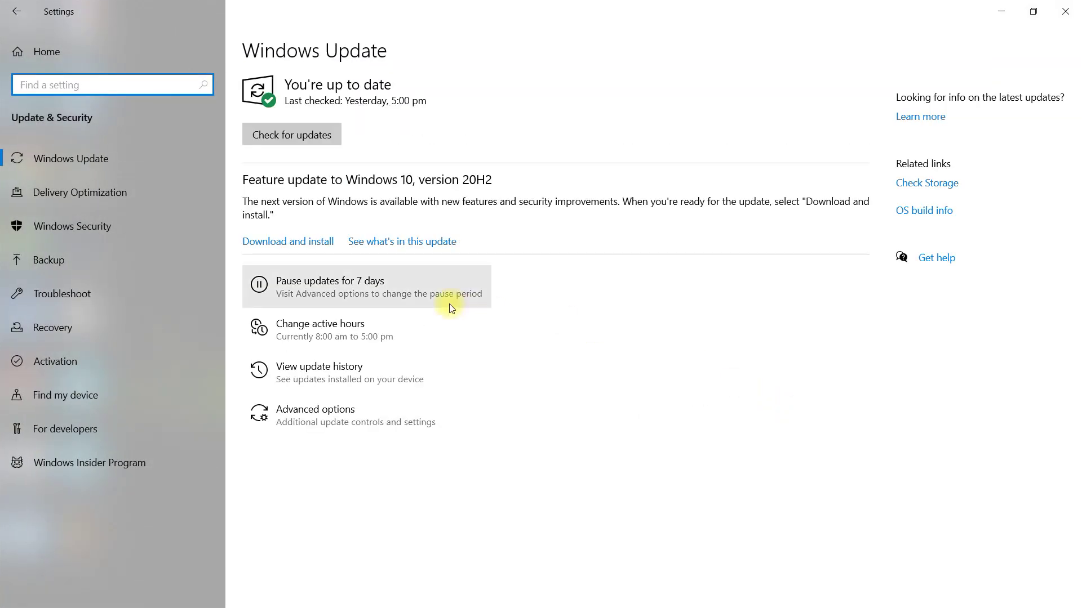
click(142, 226)
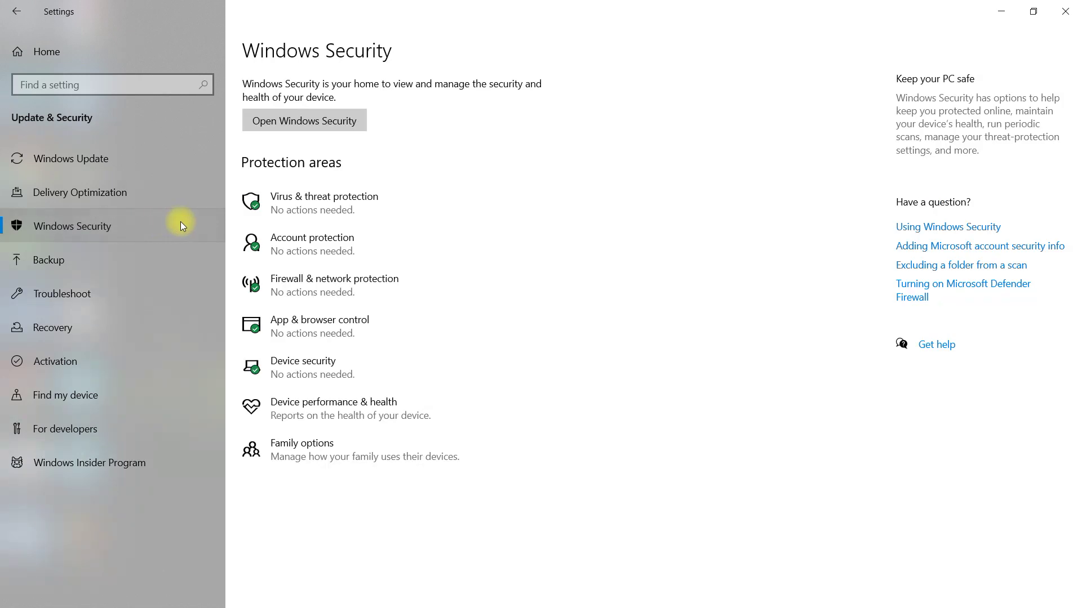
click(395, 207)
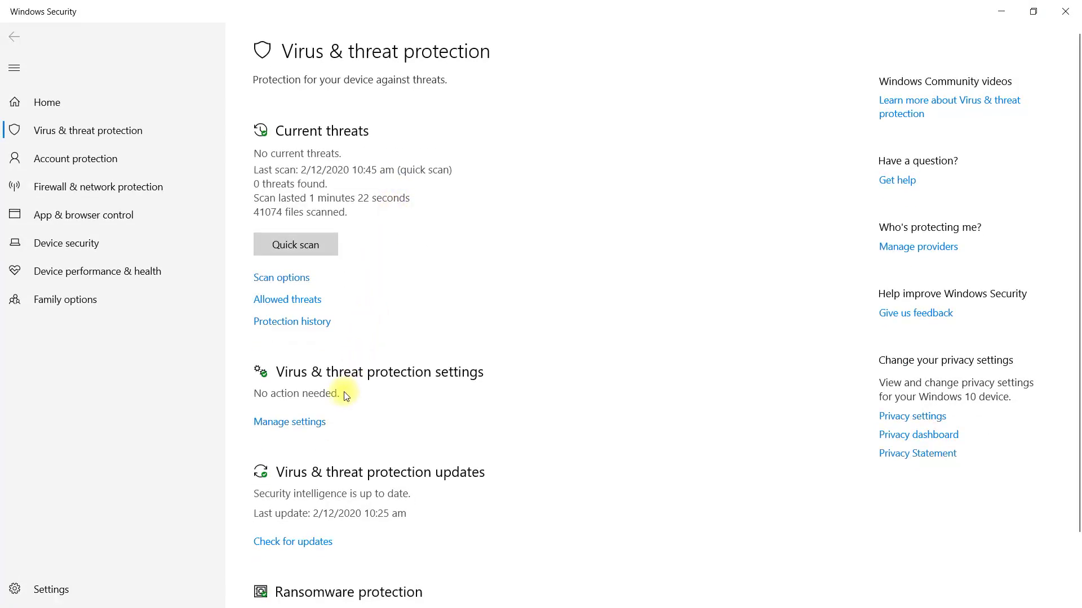
click(312, 427)
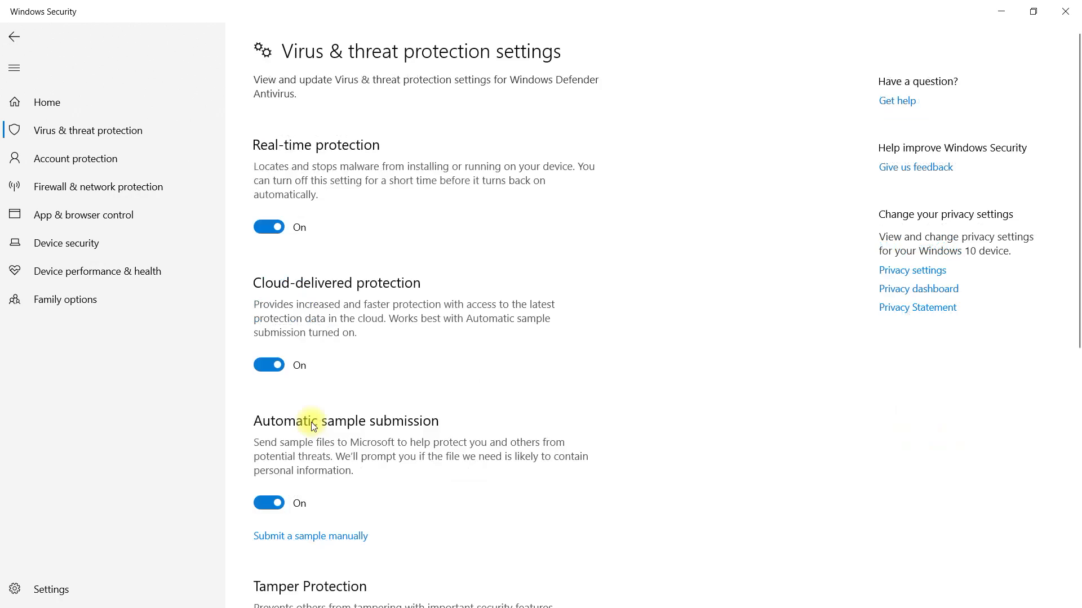
- Turn real-time protection off, approve the change, and turn it on again
click(269, 228)
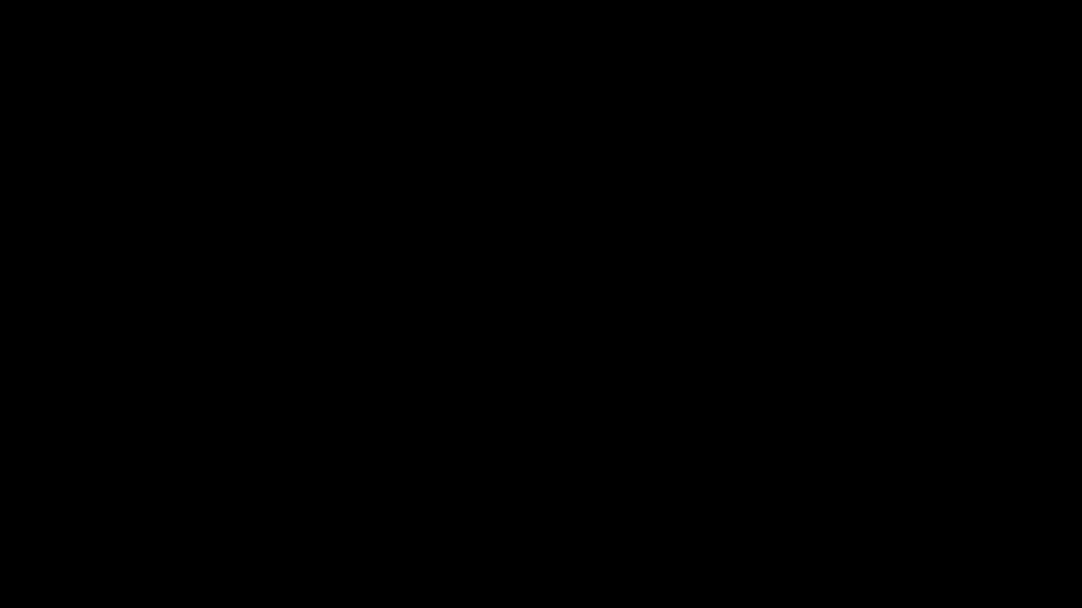
click(491, 383)
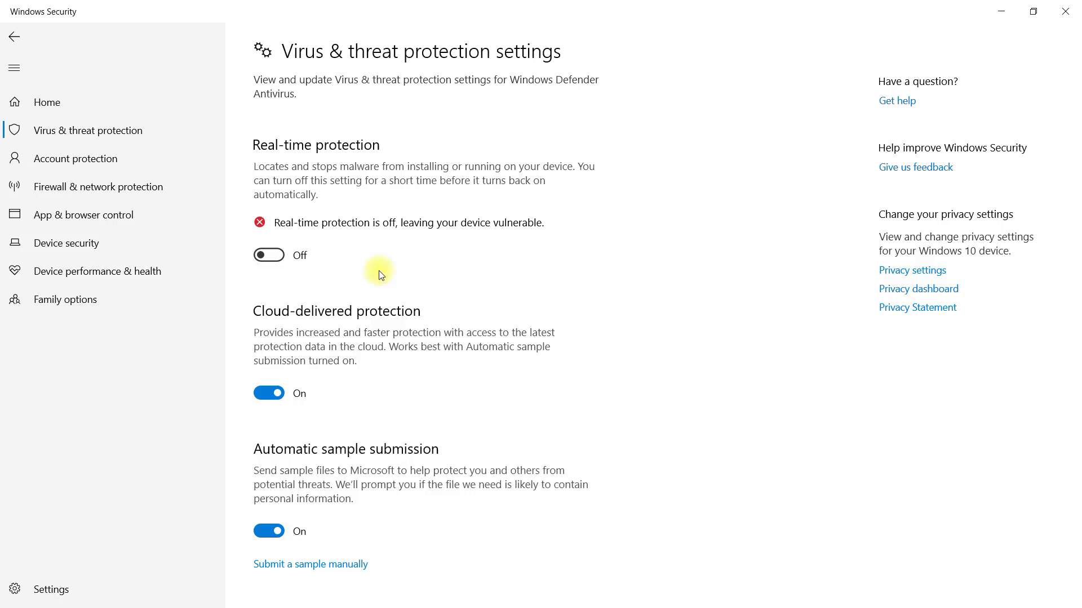
click(269, 255)
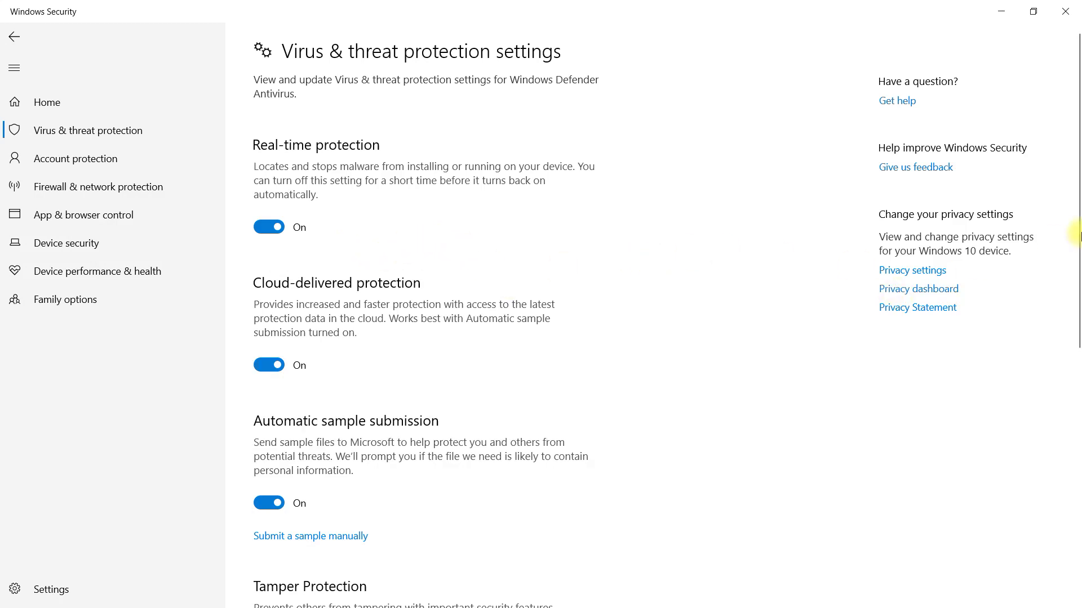
- Turn off Tamper Protection in the Virus & threat protection settings
drag(1076, 231, 1077, 367)
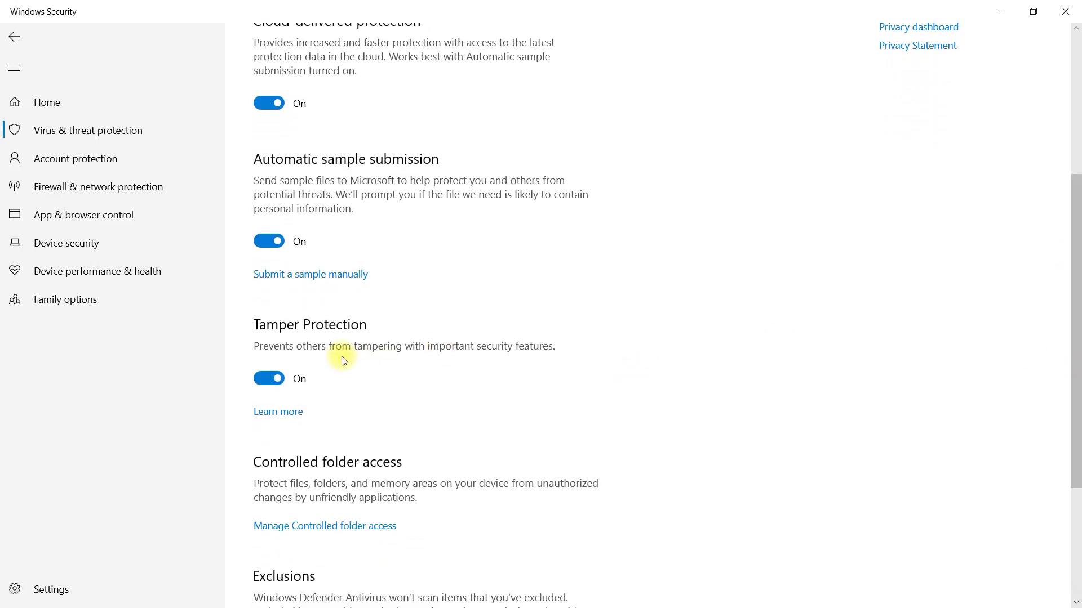
drag(1076, 231, 1076, 175)
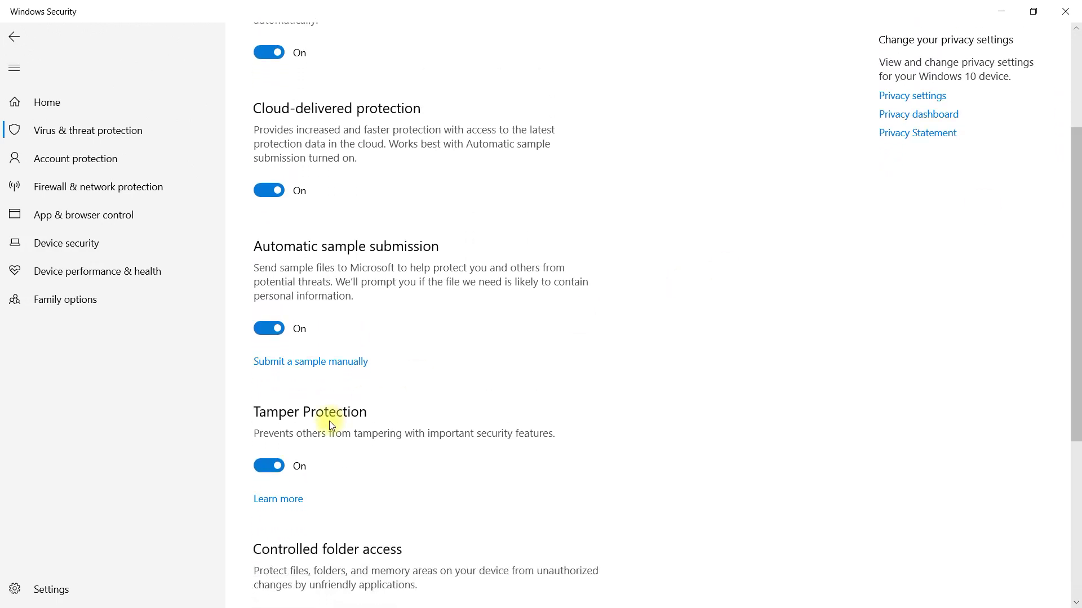
click(265, 466)
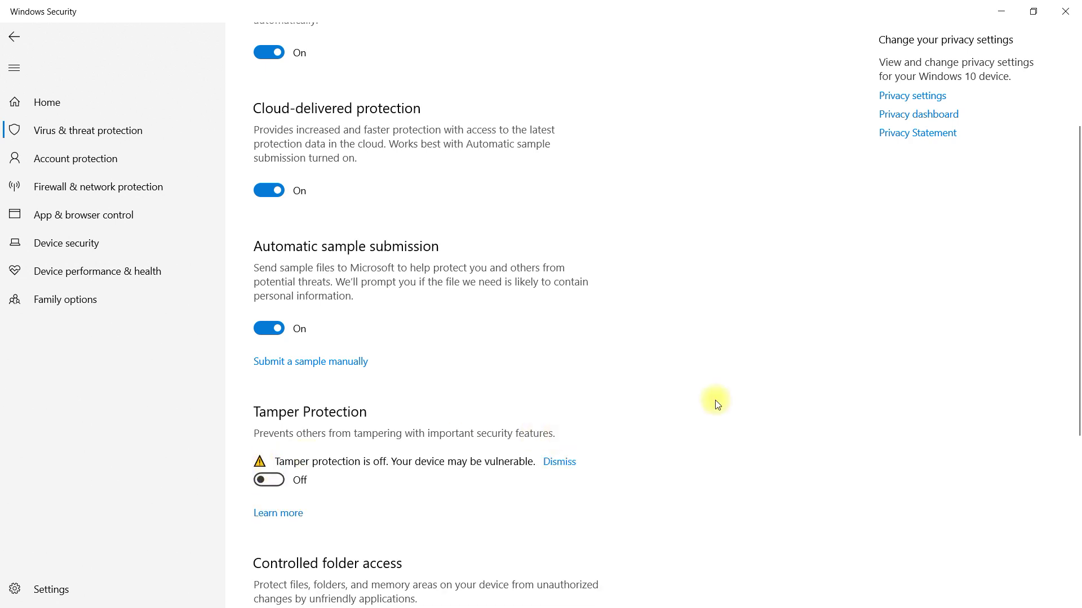
key(F9)
- Close the Windows Security and Settings windows
drag(1077, 220, 1063, 47)
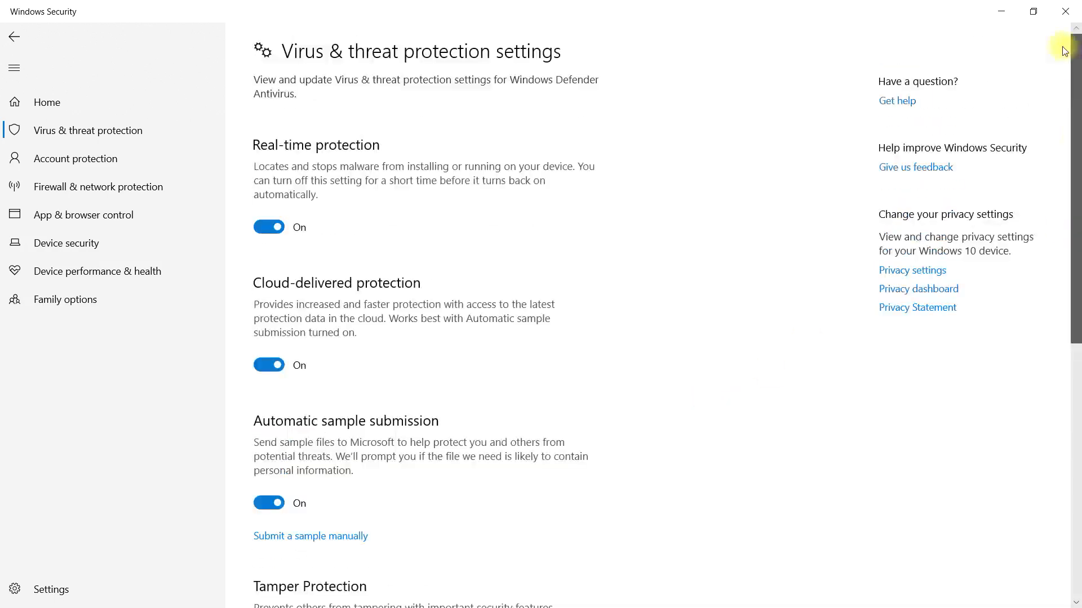
click(1066, 10)
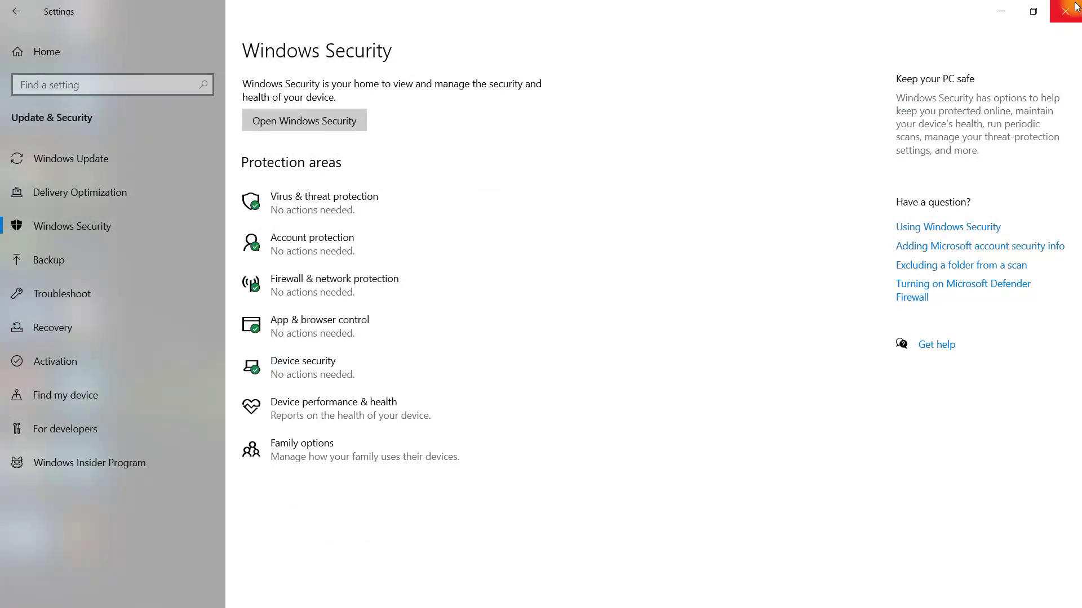
click(1075, 8)
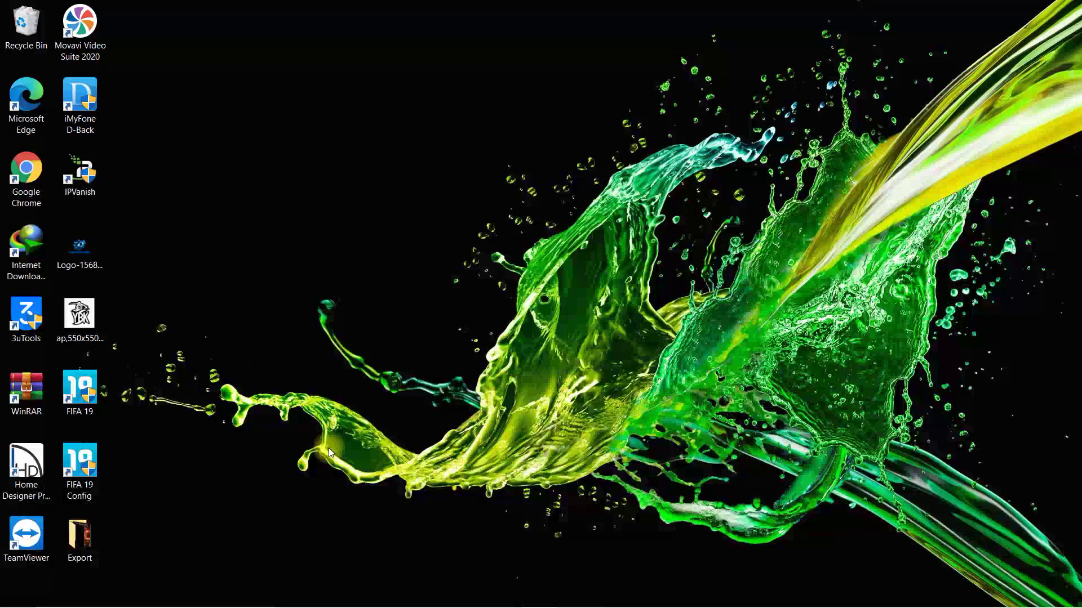
- Search Windows for regedit, launch Registry Editor and allow it to make changes
click(184, 594)
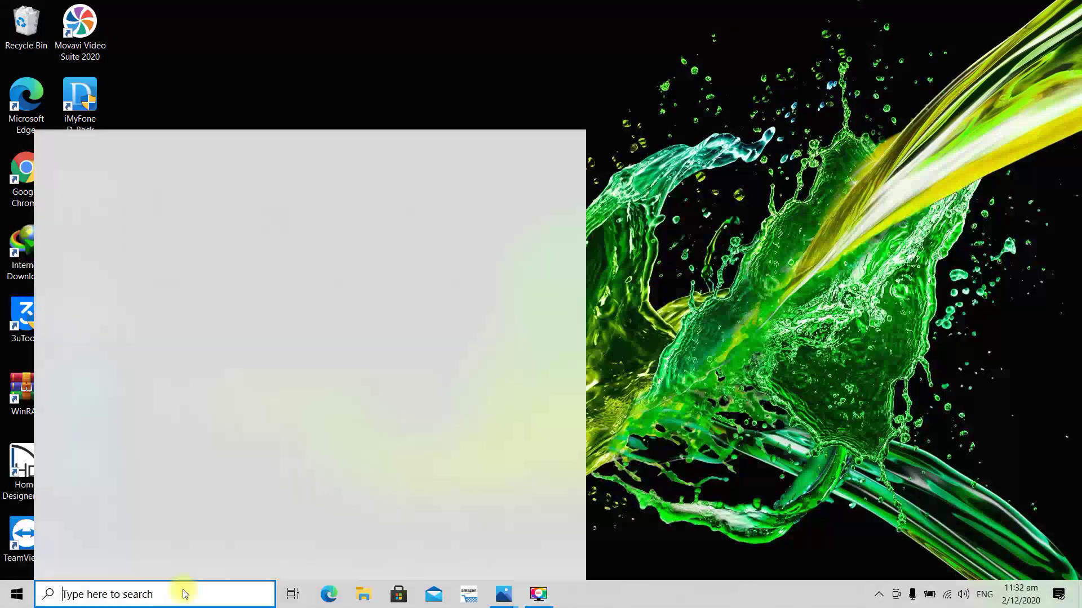
text(reged)
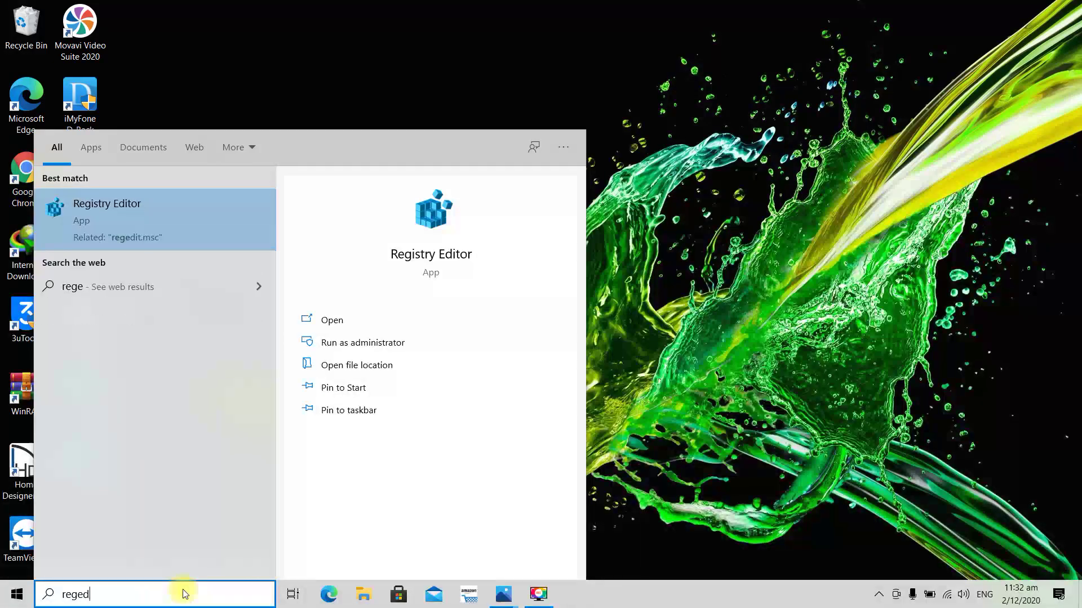
text(it)
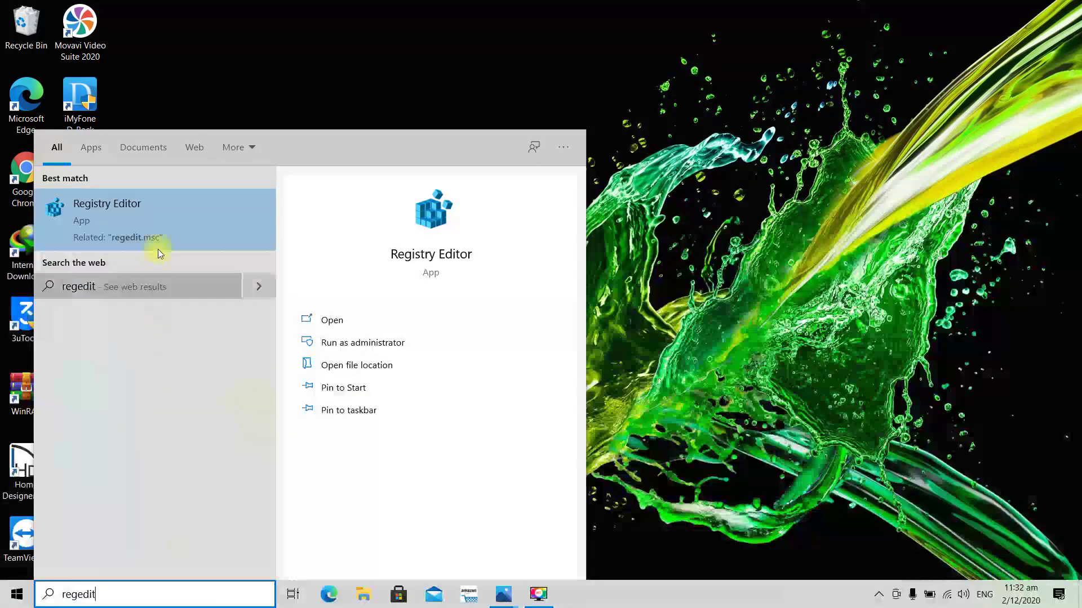
click(130, 204)
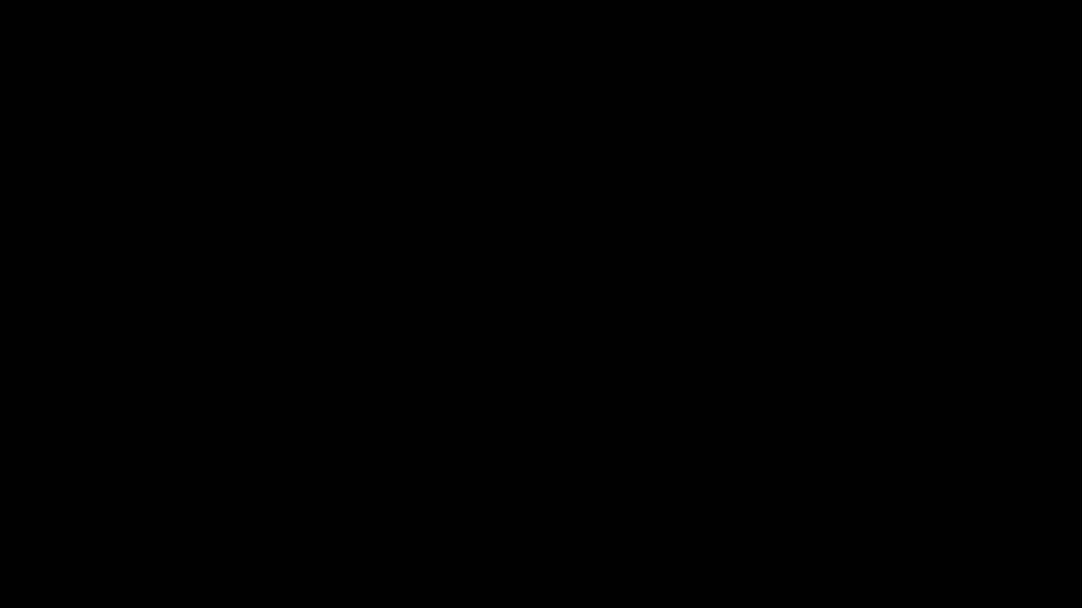
click(499, 381)
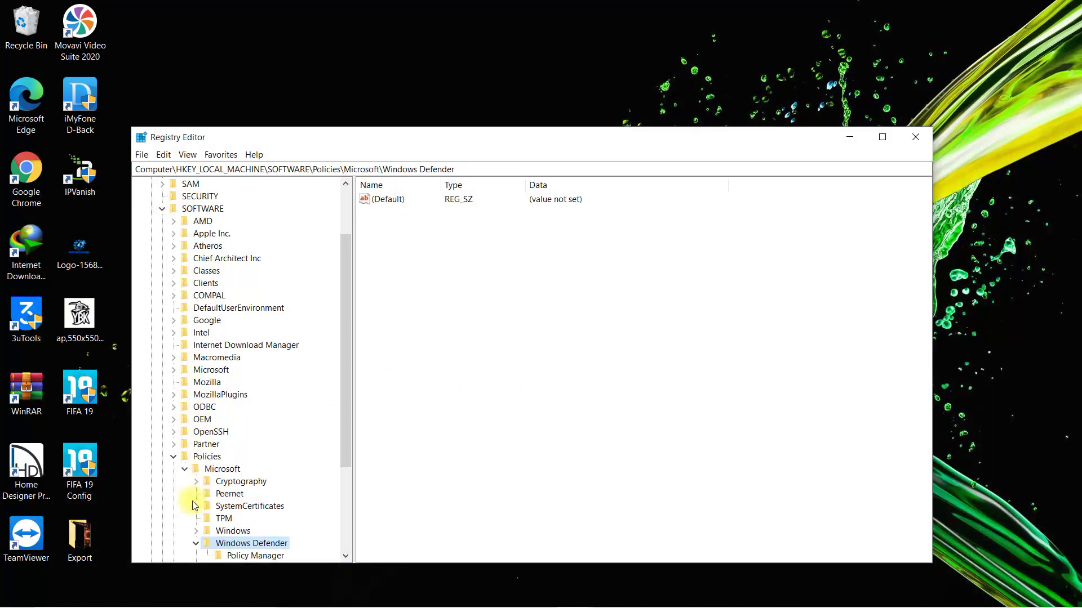
- Collapse the expanded registry keys back to the root hives and select Computer
click(184, 468)
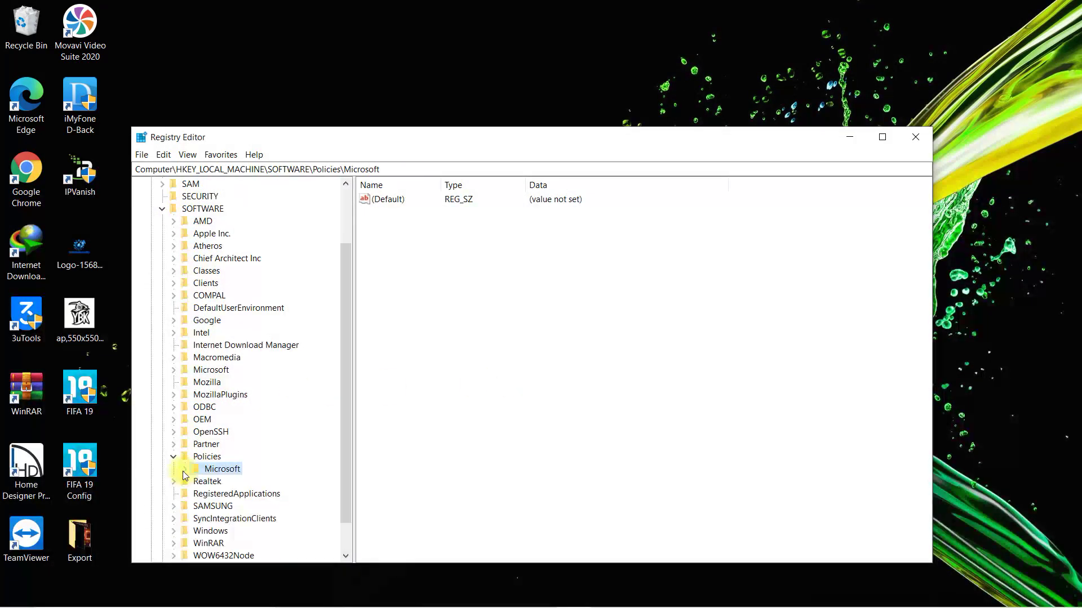
click(173, 457)
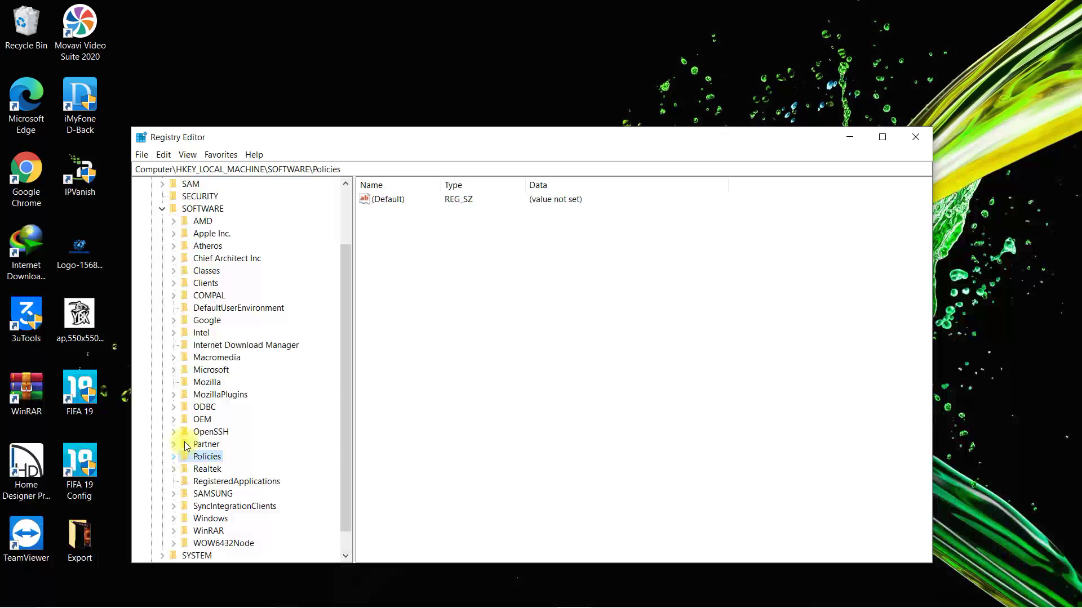
click(163, 209)
click(151, 221)
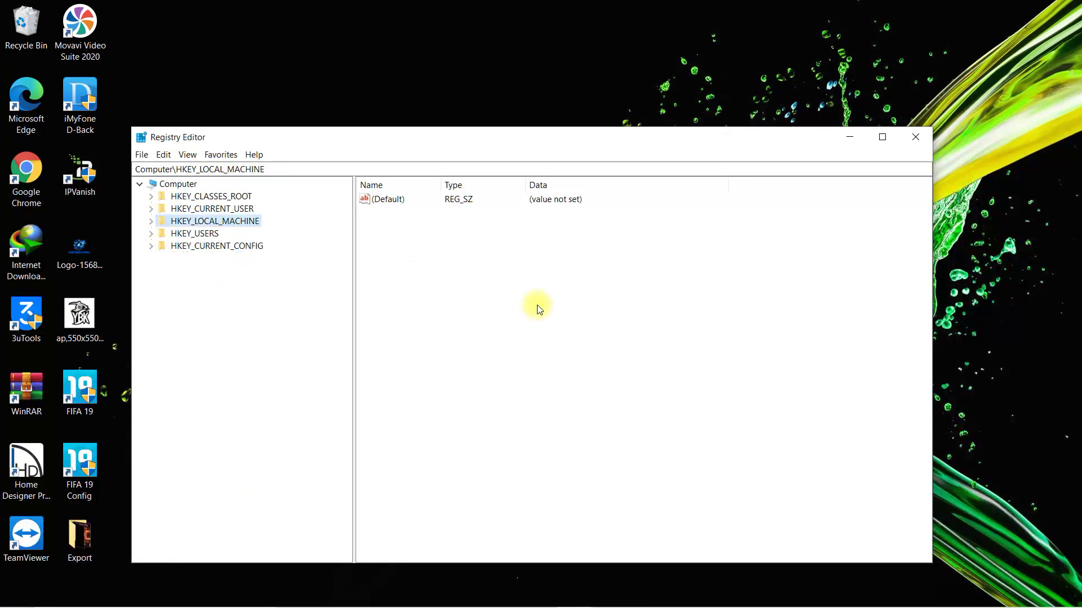
click(176, 185)
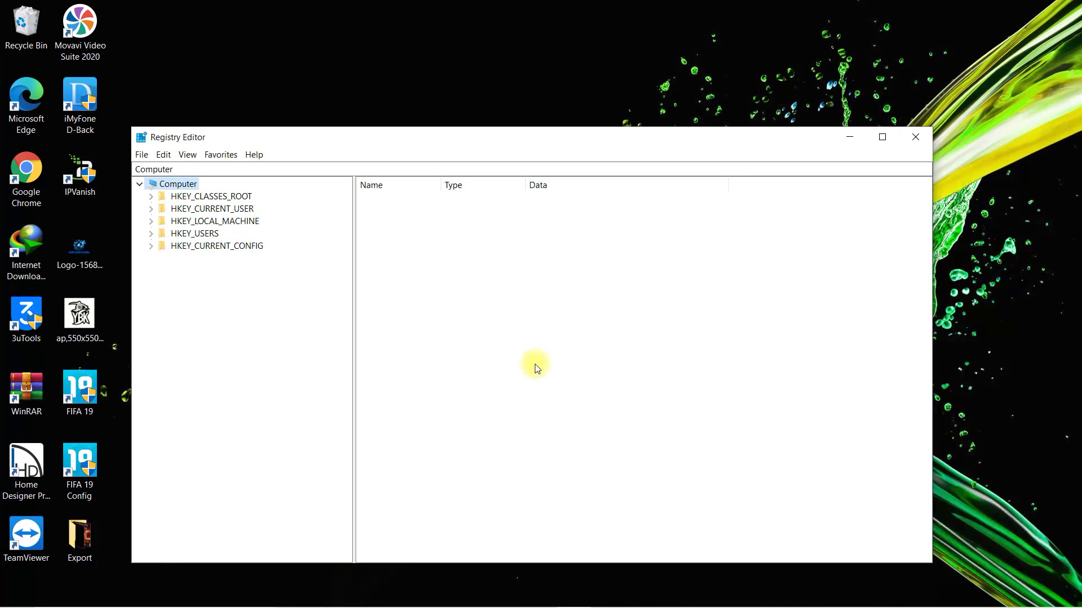
- Expand the registry tree to HKEY_LOCAL_MACHINE\SOFTWARE\Policies\Microsoft and select the Windows Defender key
click(151, 222)
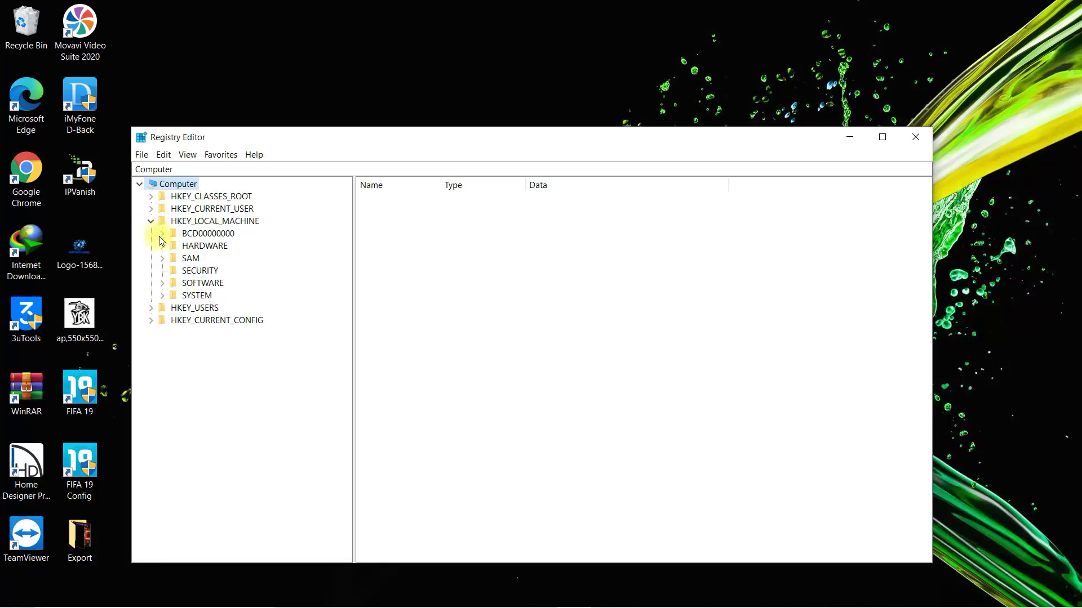
click(161, 284)
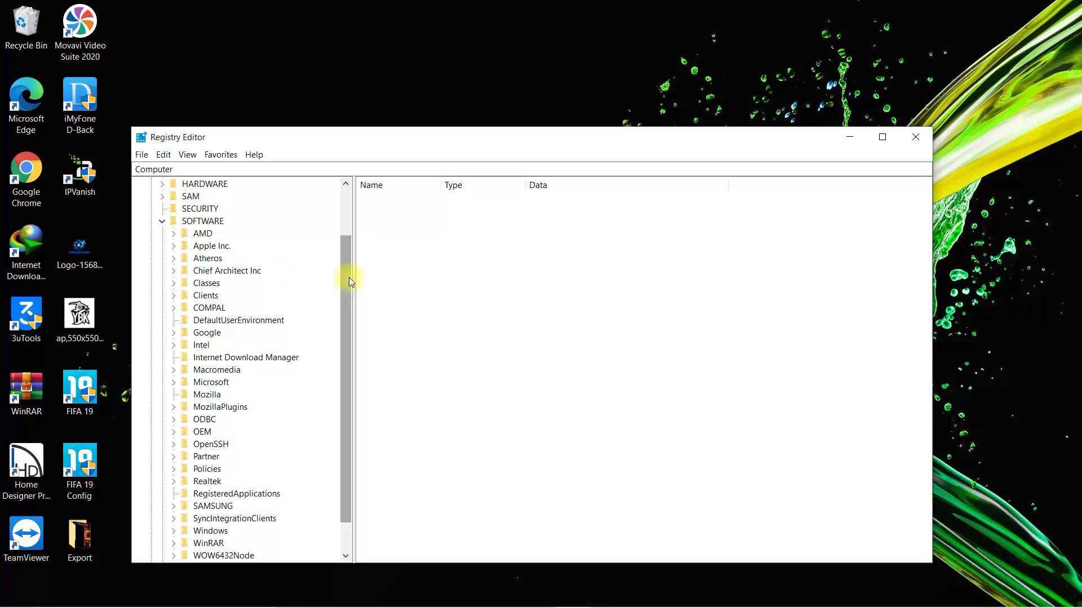
drag(350, 272, 351, 323)
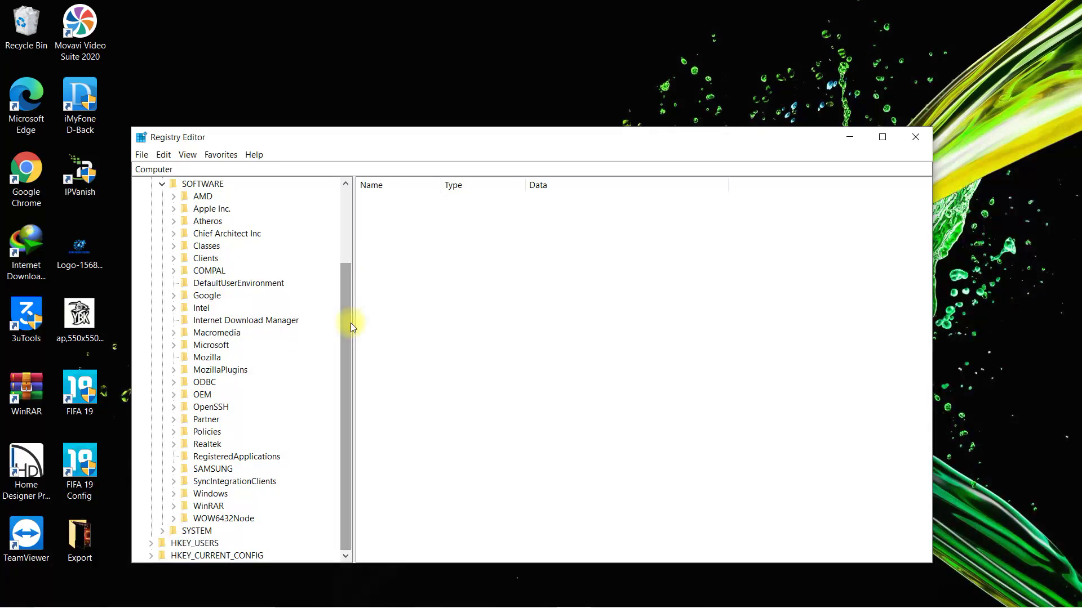
click(174, 433)
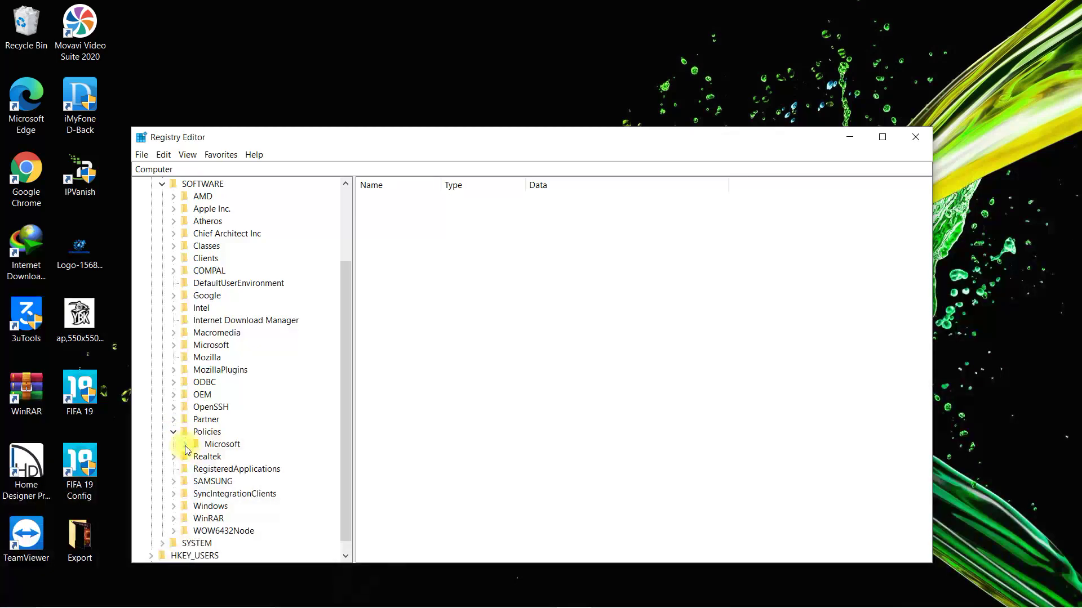
click(184, 445)
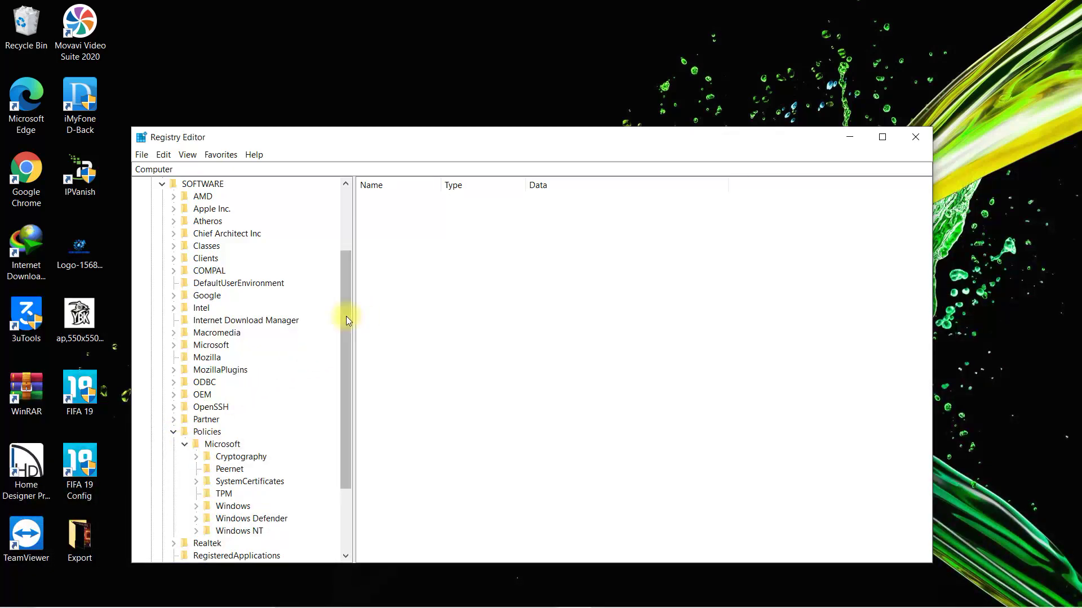
drag(345, 316, 343, 360)
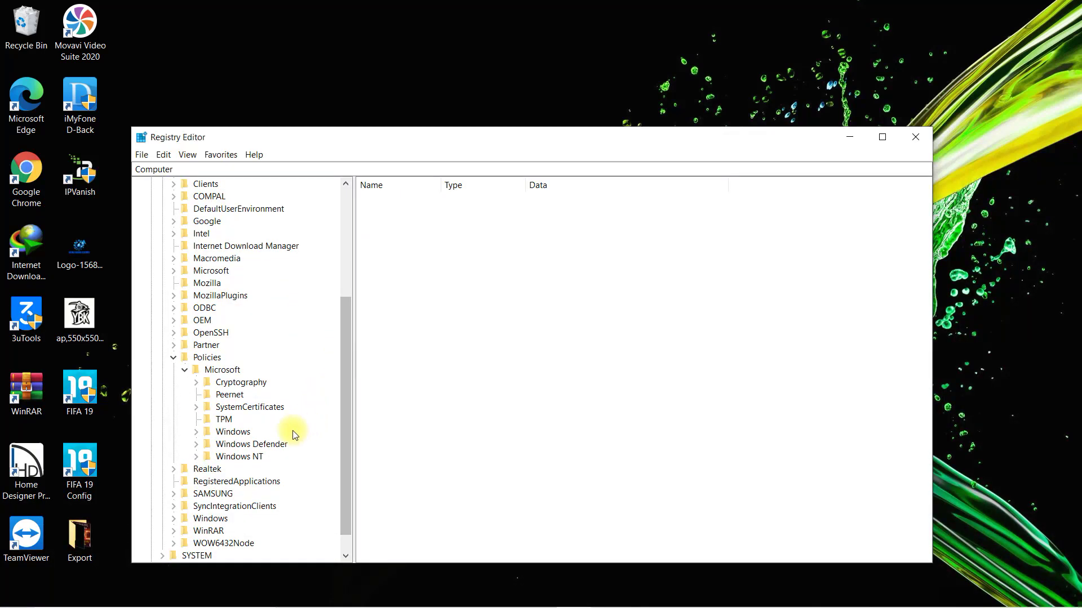
click(235, 445)
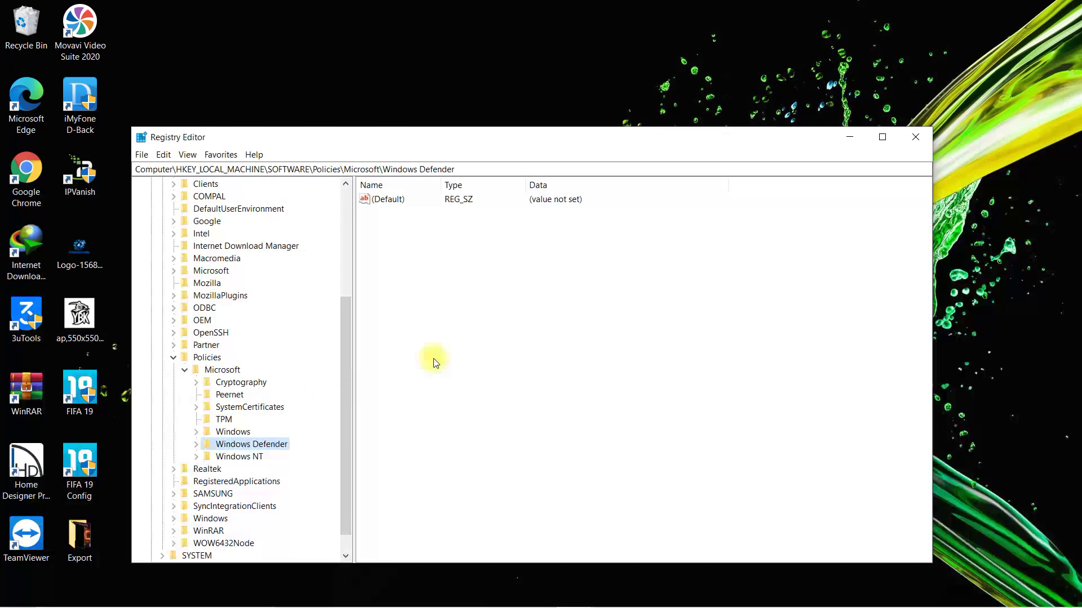
- Create a new DWORD (32-bit) value in the Windows Defender key
right_click(456, 277)
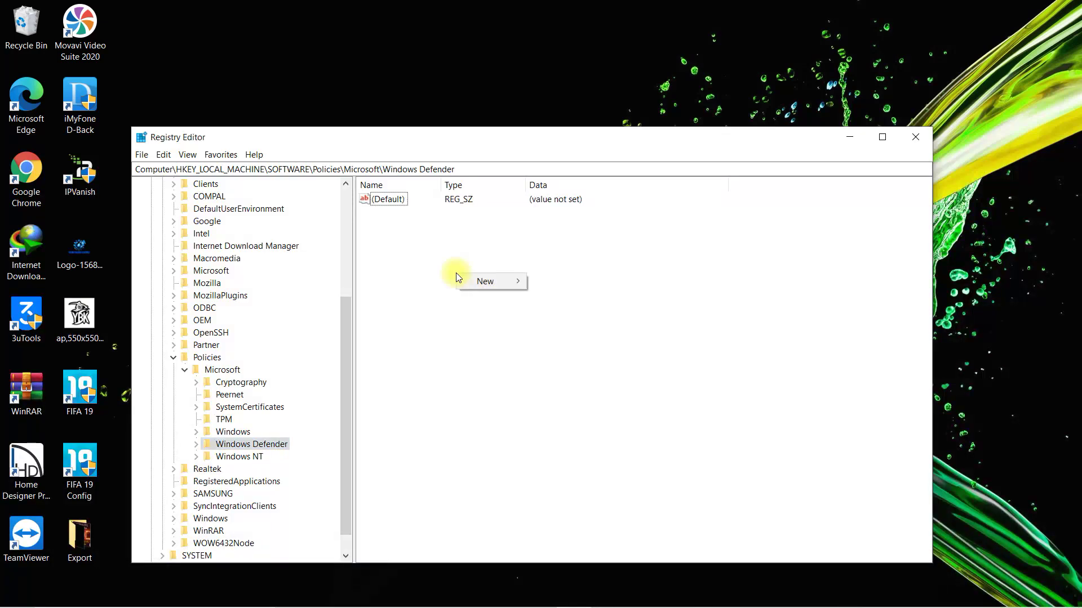
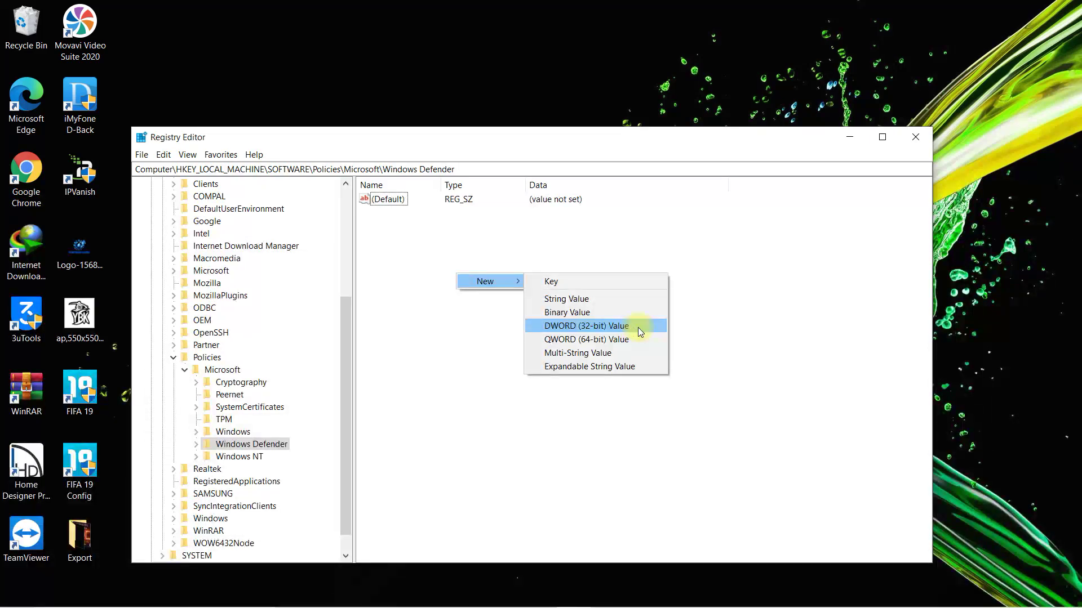
click(641, 332)
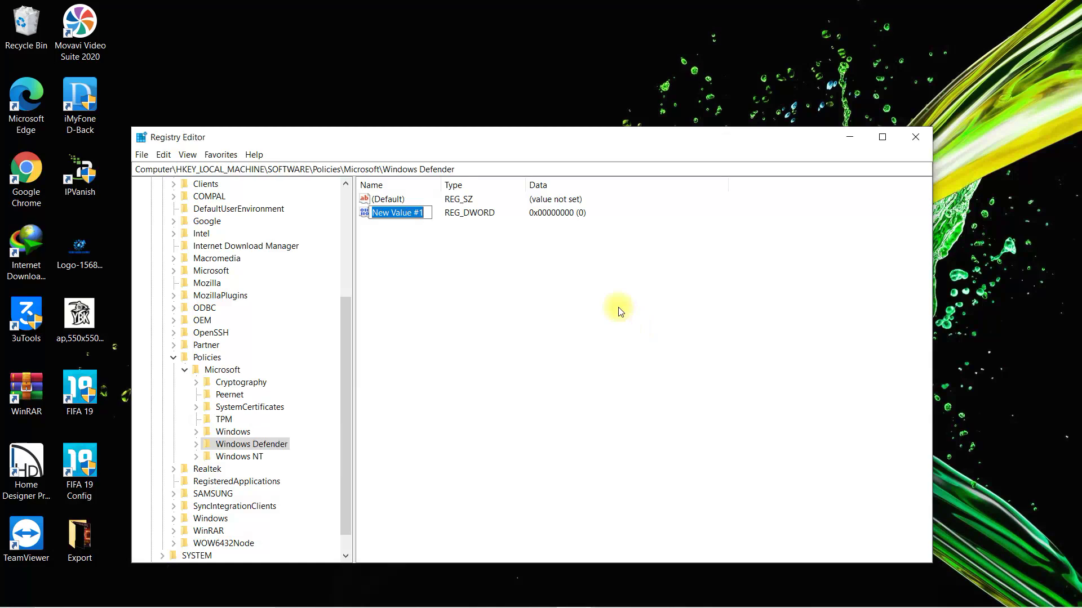
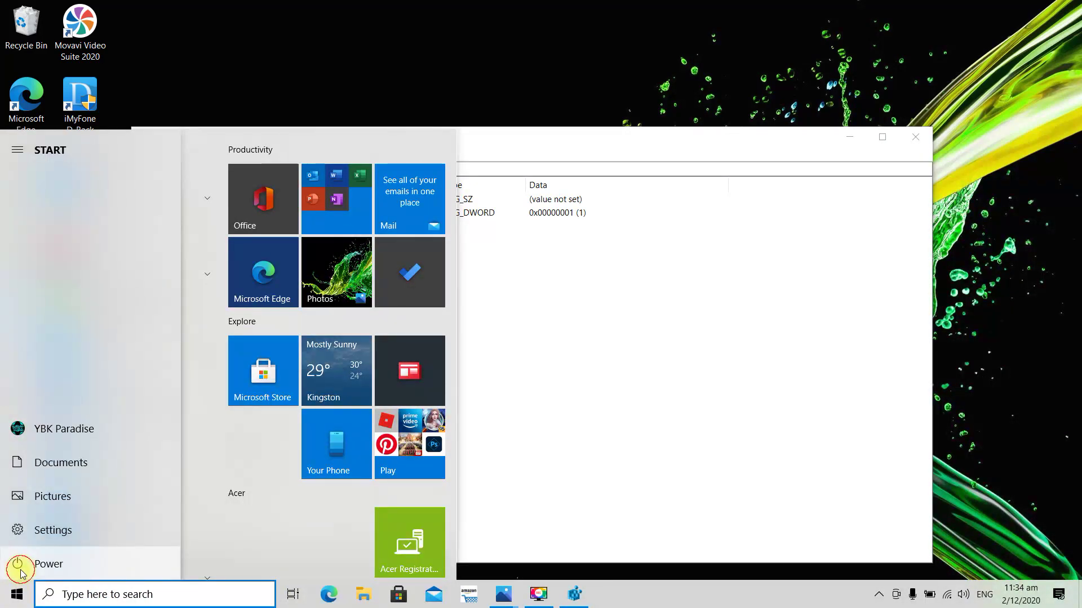
- Open the computer's power options
click(21, 572)
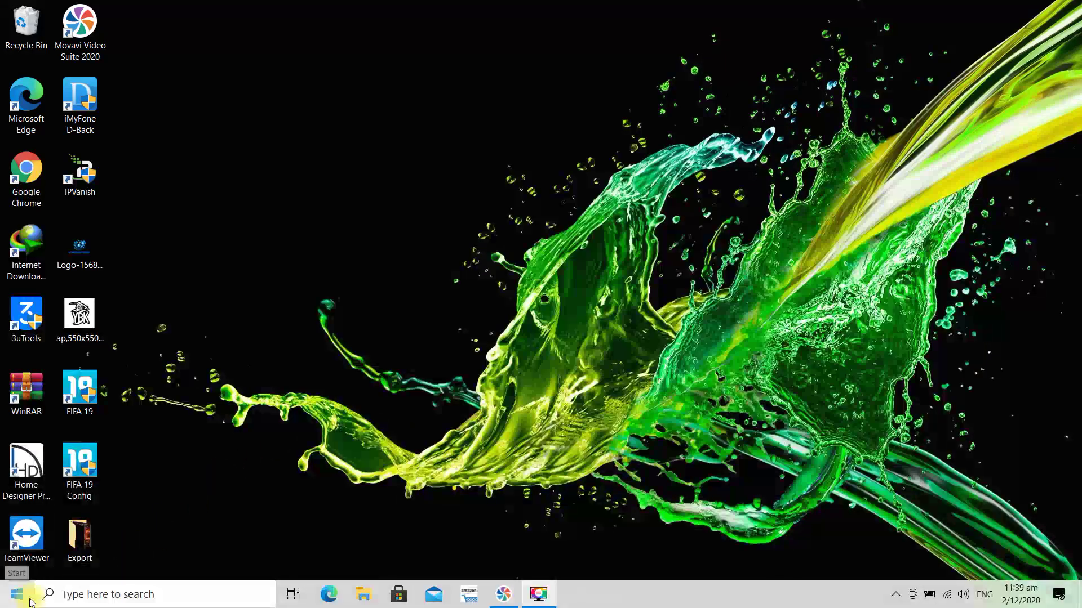
- Open Windows Settings, go to Windows Security under Update & Security, and open the Virus & threat protection settings
click(17, 595)
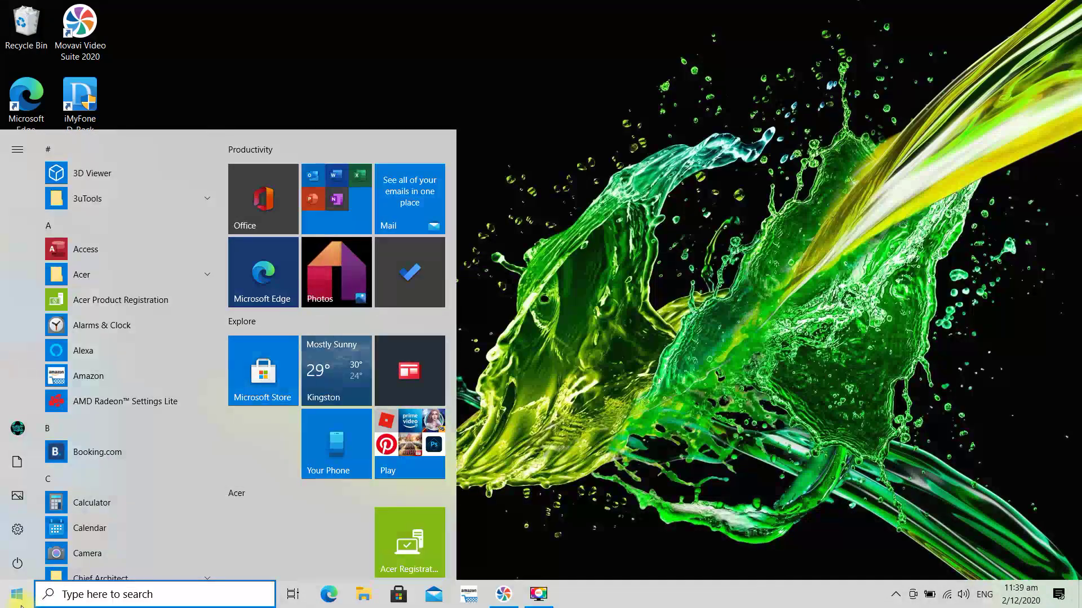
mouse_move(65, 522)
click(150, 526)
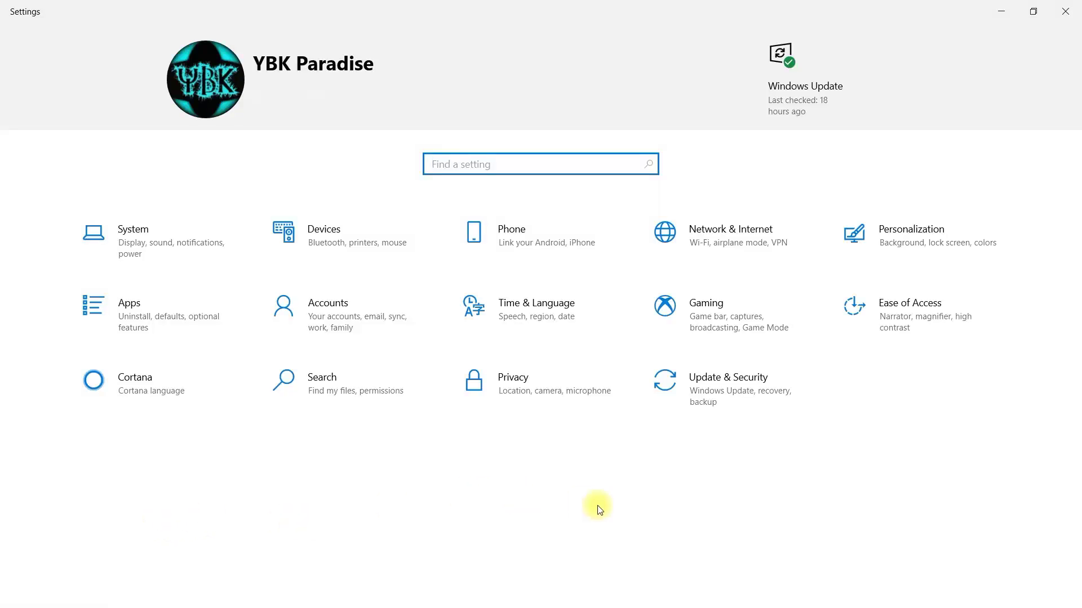
click(800, 405)
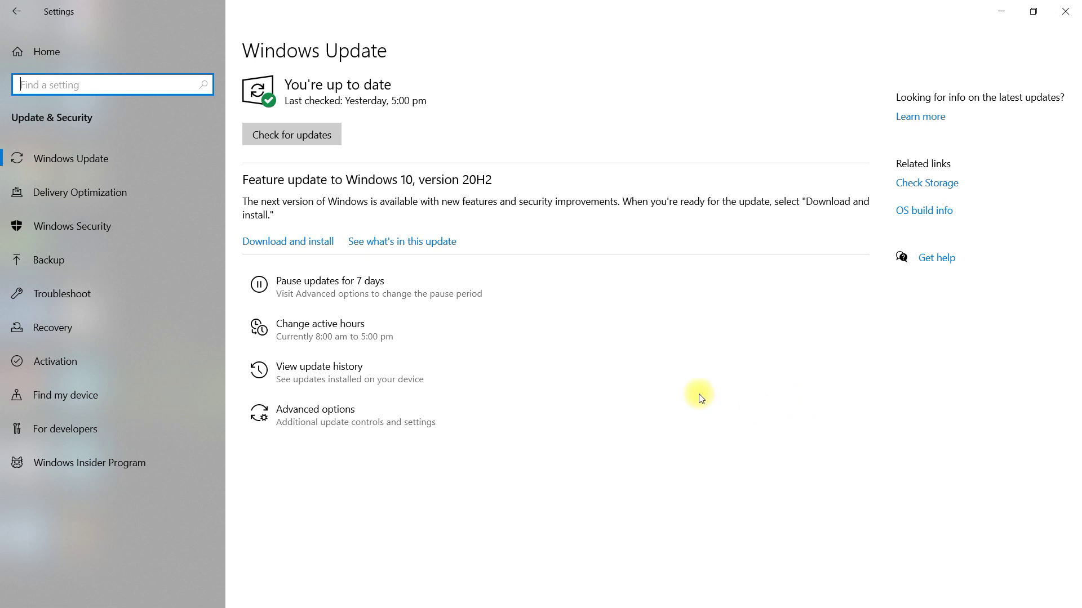
click(108, 227)
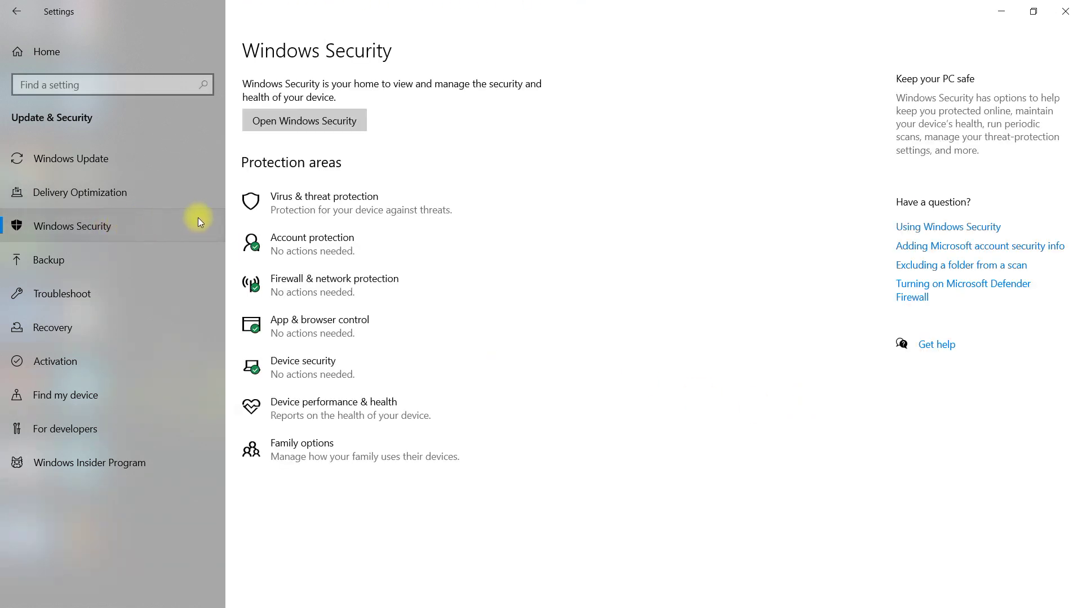
click(437, 202)
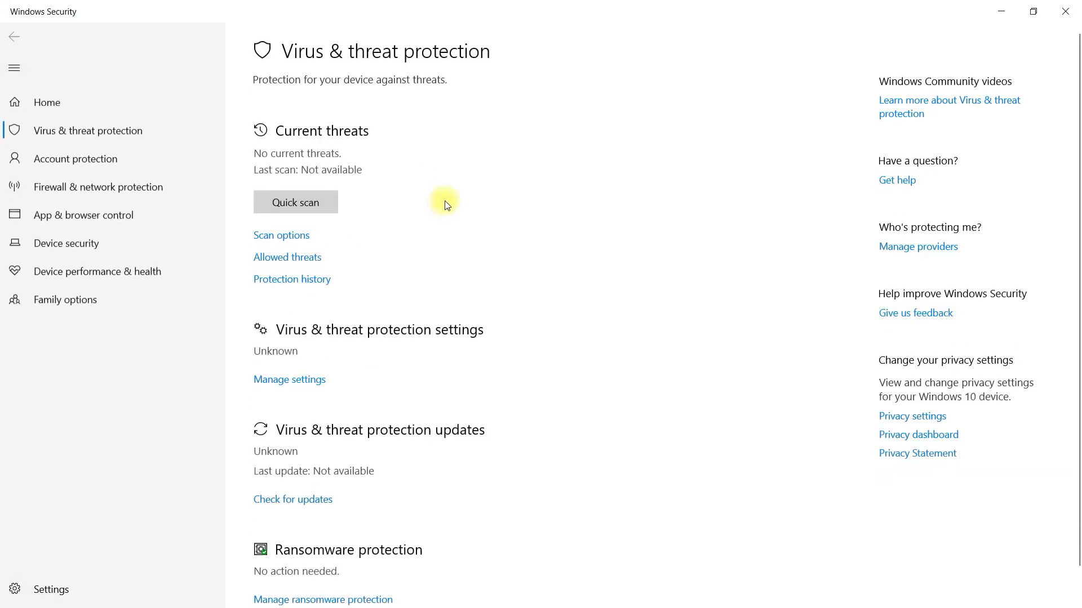
click(314, 384)
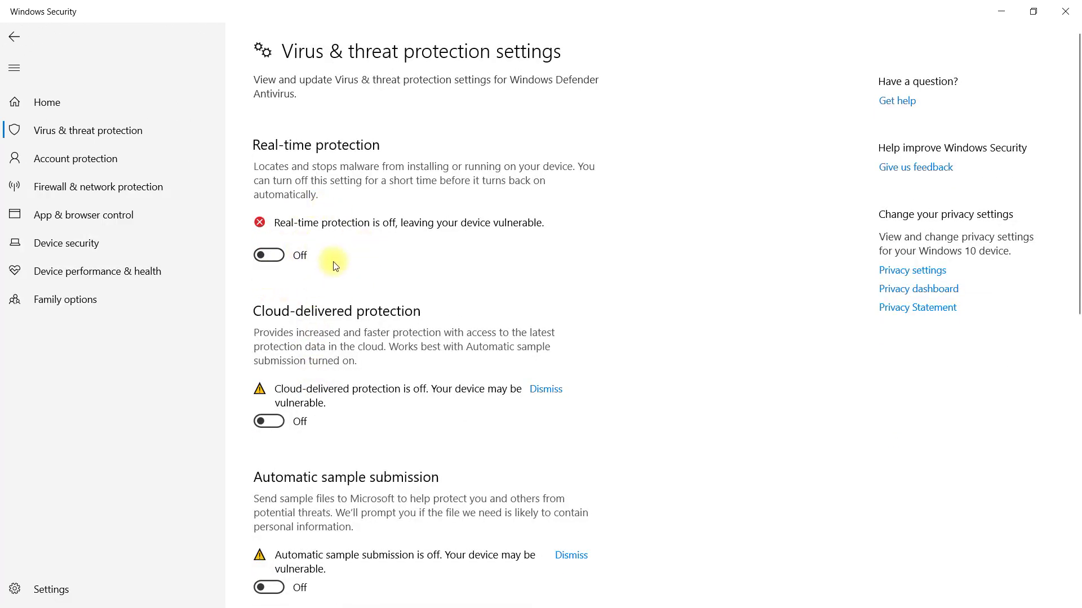
- Try to turn on Real-time protection in the Virus & threat protection settings
click(270, 256)
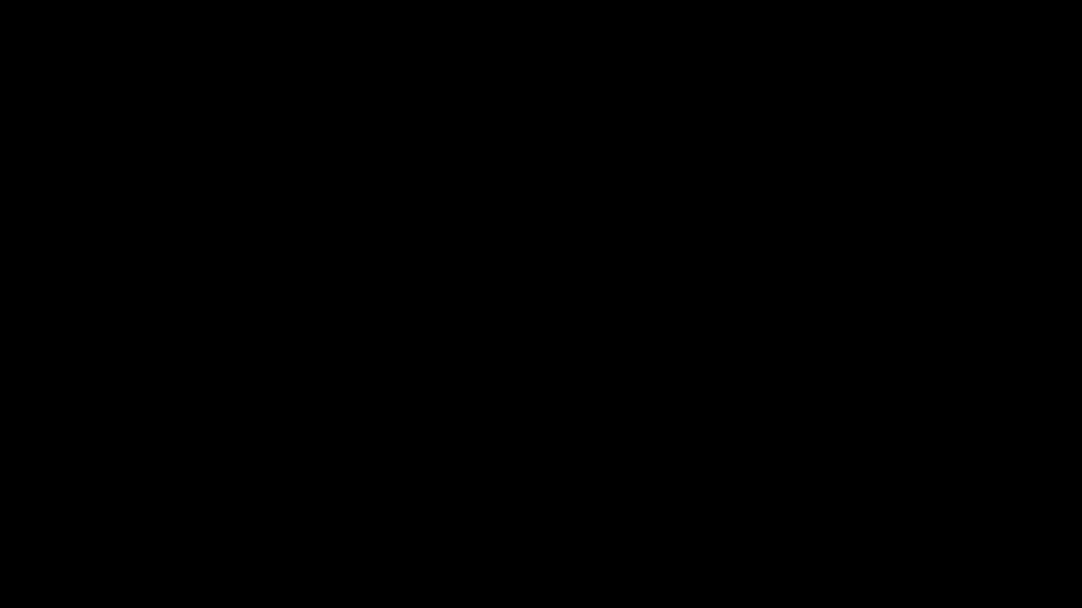
click(512, 382)
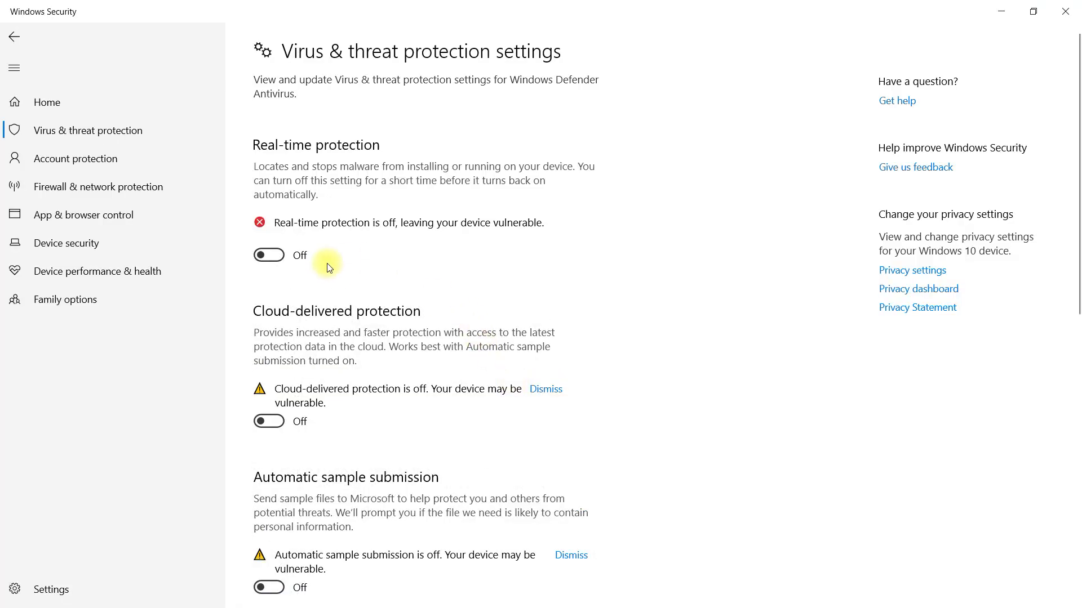
click(279, 256)
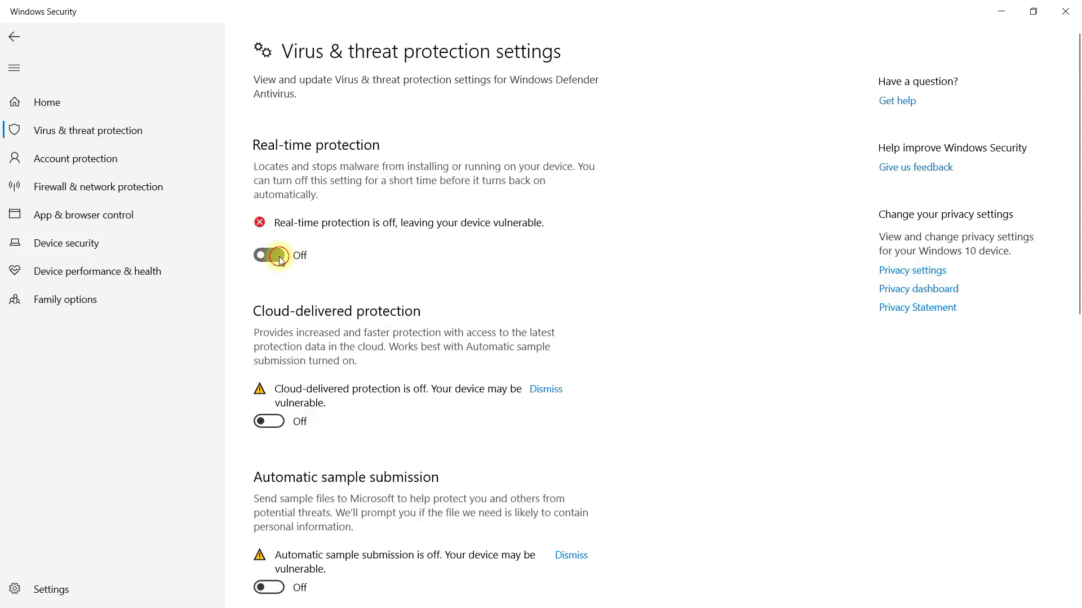
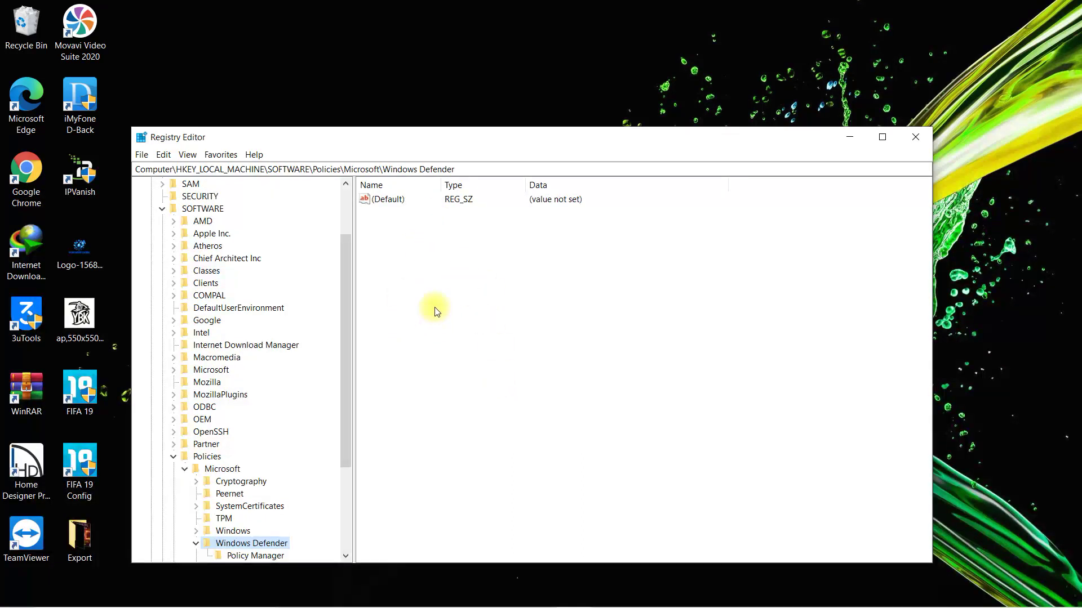
- In Registry Editor, collapse the expanded keys back to the root hives and select Computer
click(198, 545)
click(185, 470)
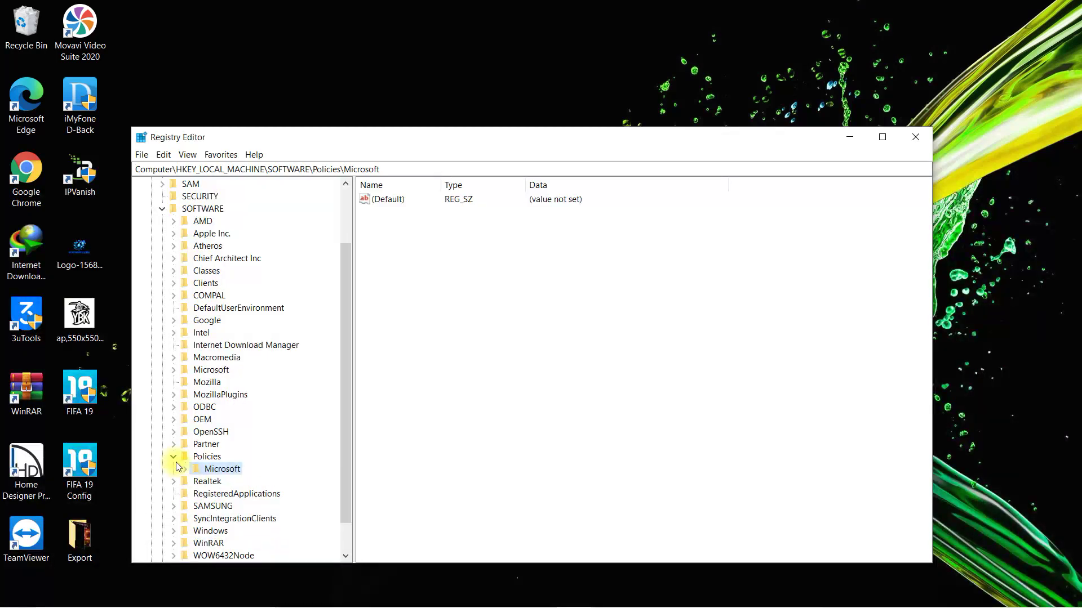
click(174, 457)
click(162, 209)
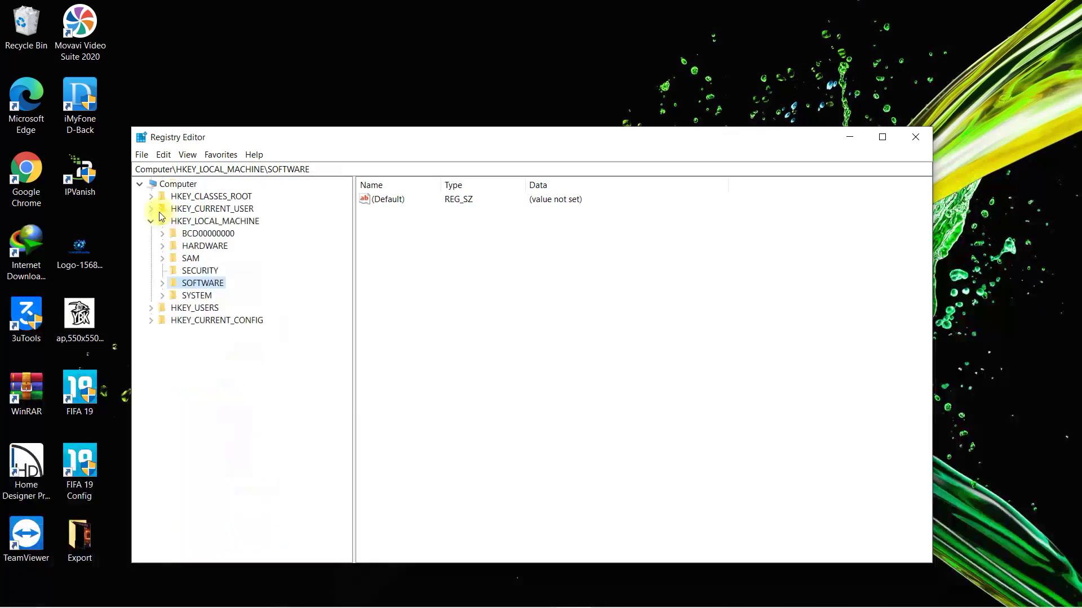
click(150, 221)
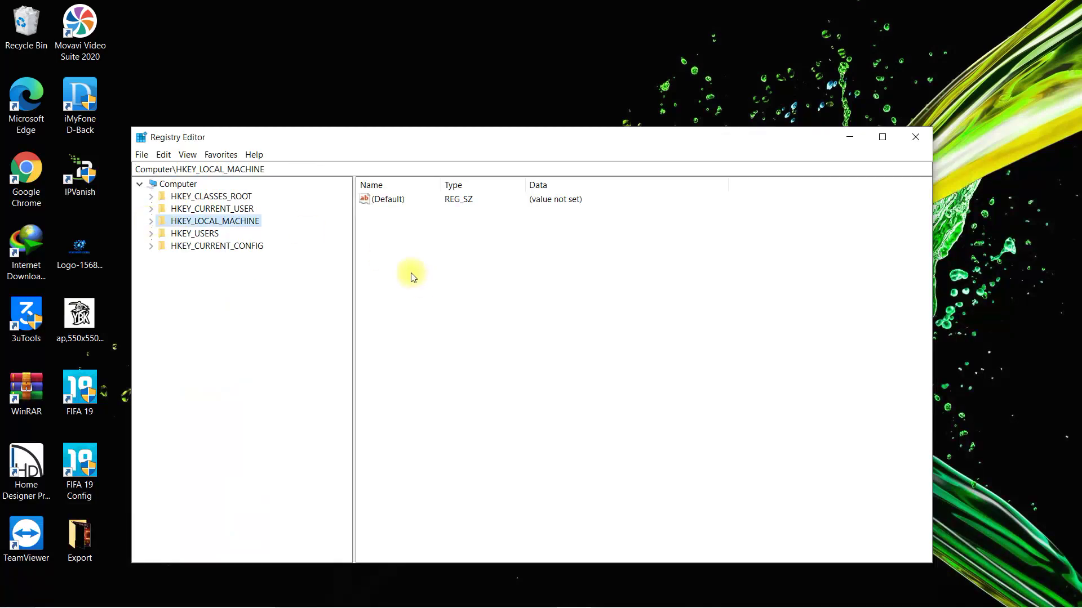
click(179, 184)
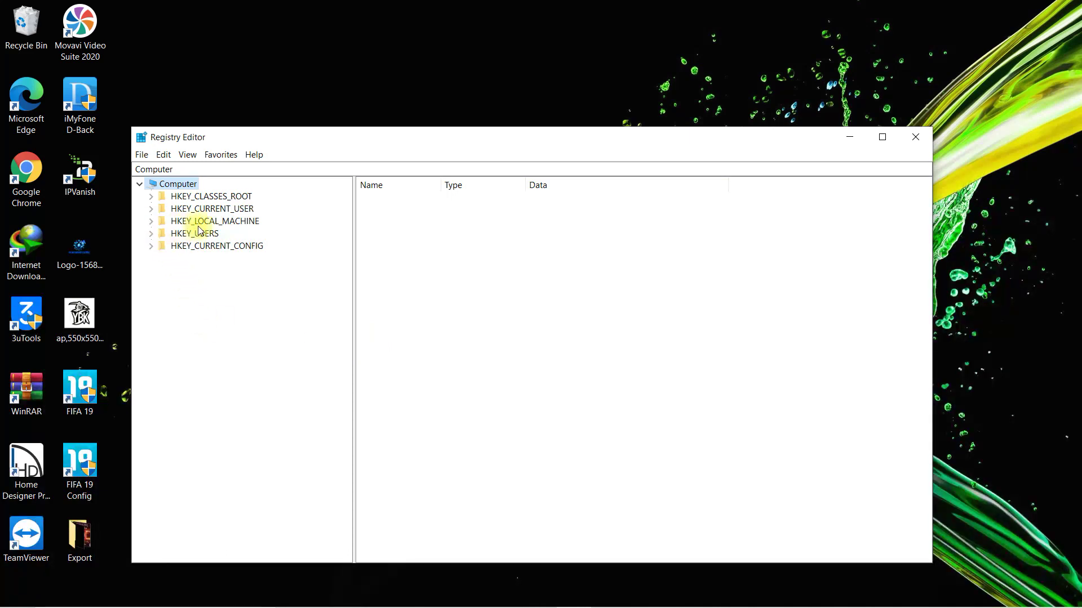
- Expand HKEY_LOCAL_MACHINE, SOFTWARE, Policies and Microsoft, and select the Windows Defender key
click(151, 220)
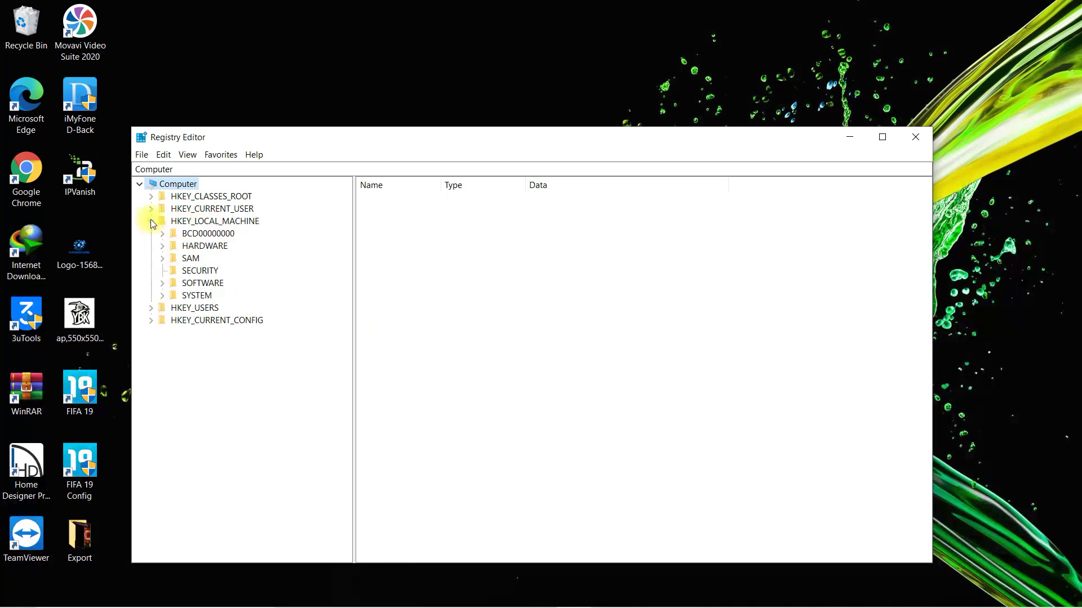
click(162, 284)
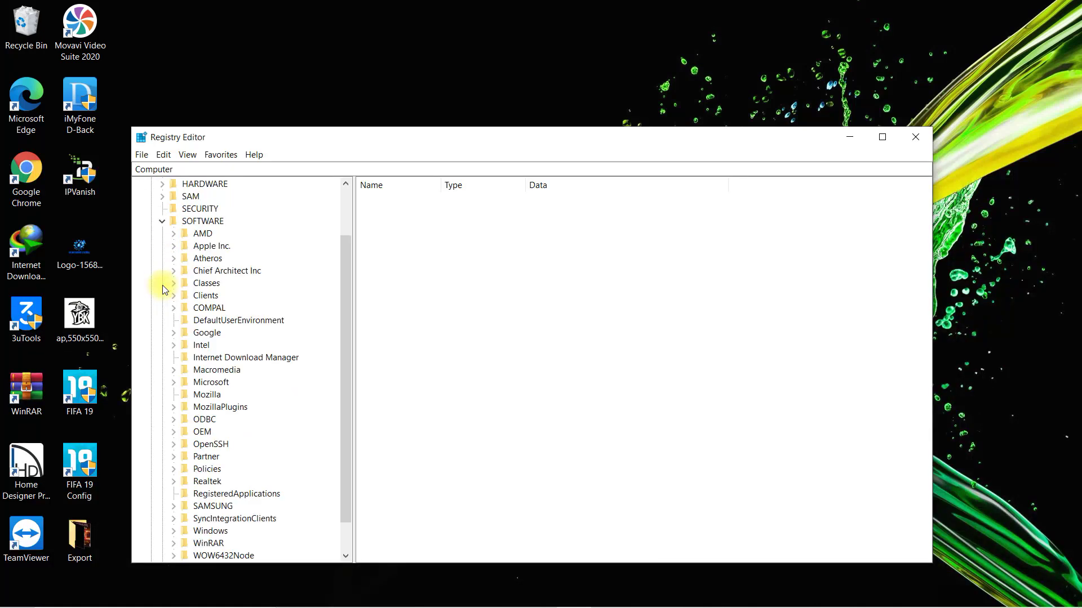
click(173, 470)
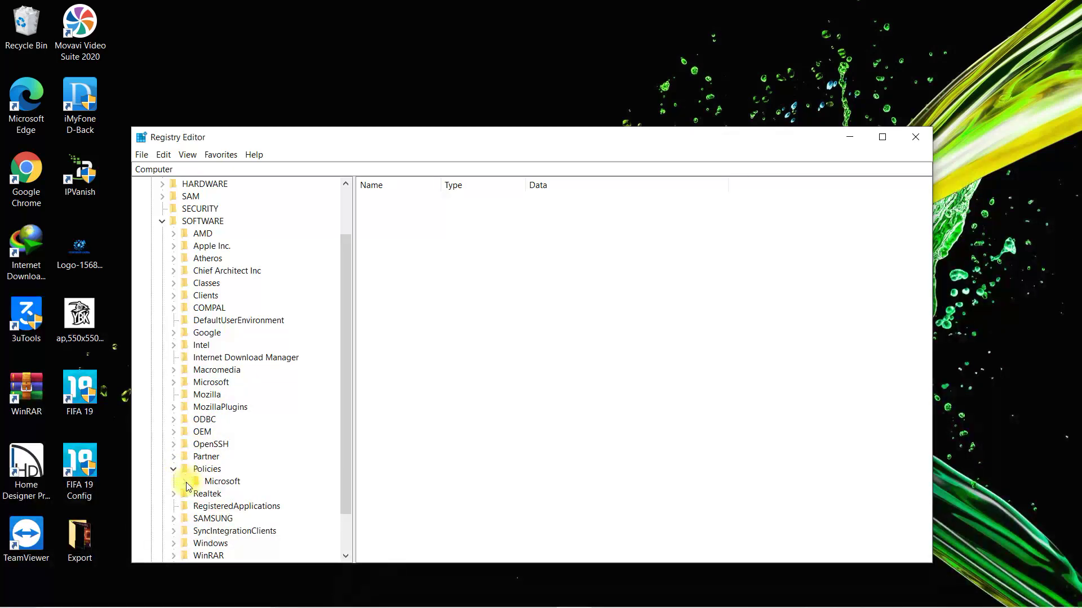
click(185, 482)
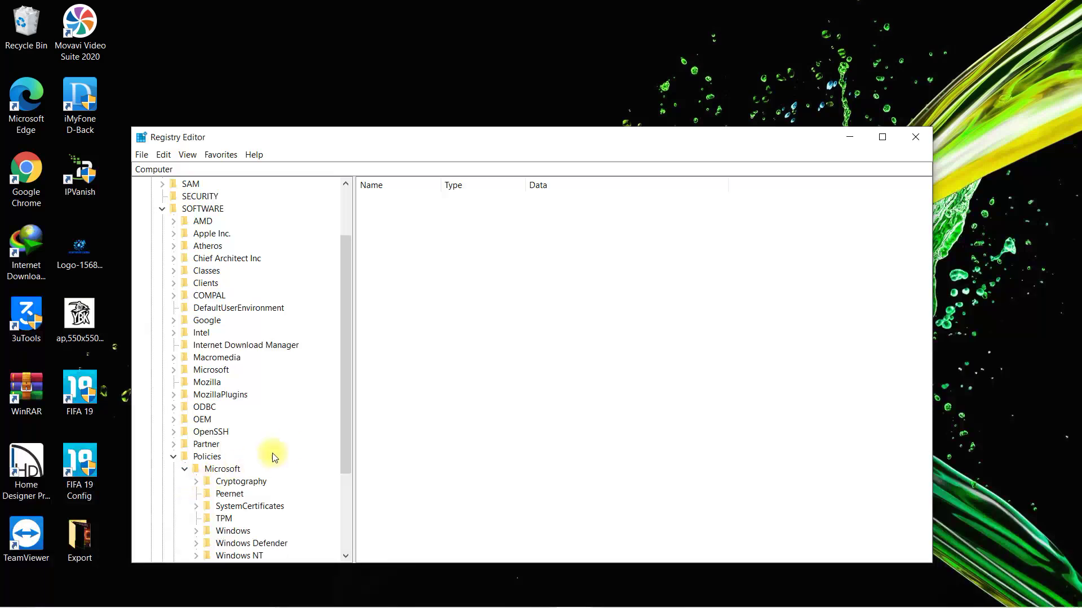
drag(346, 415, 341, 464)
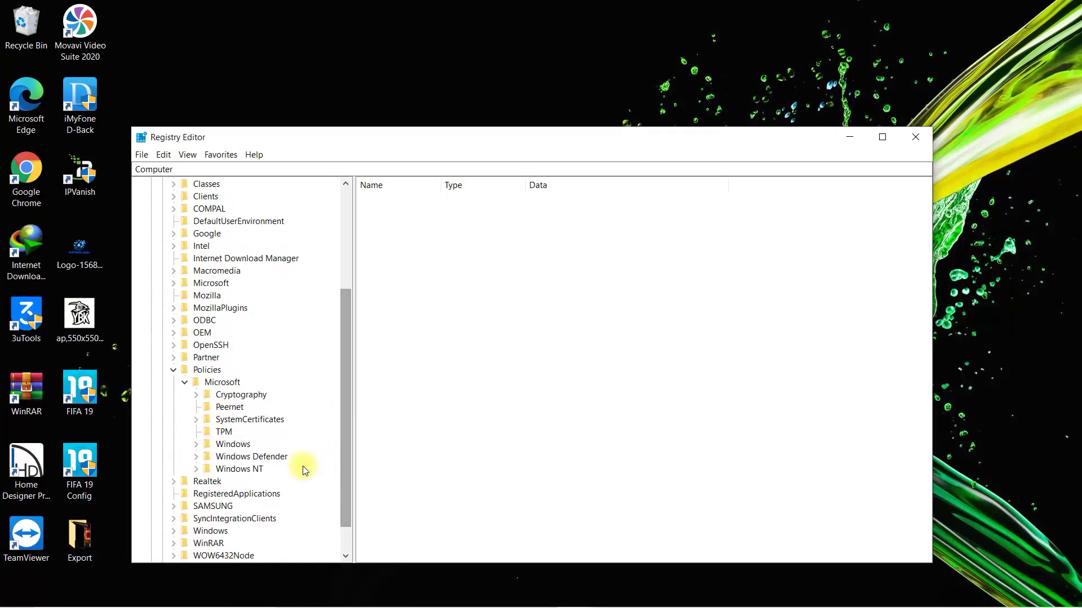
click(258, 458)
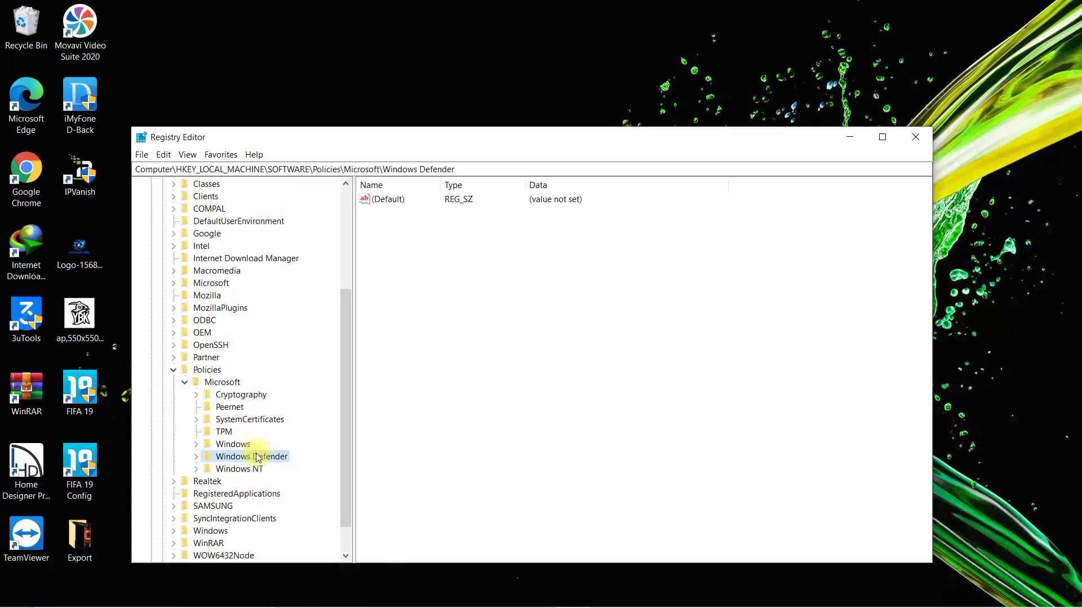
- Create a DWORD (32-bit) value named DisableAntiSpyware in the Windows Defender policy key and close Registry Editor
right_click(429, 275)
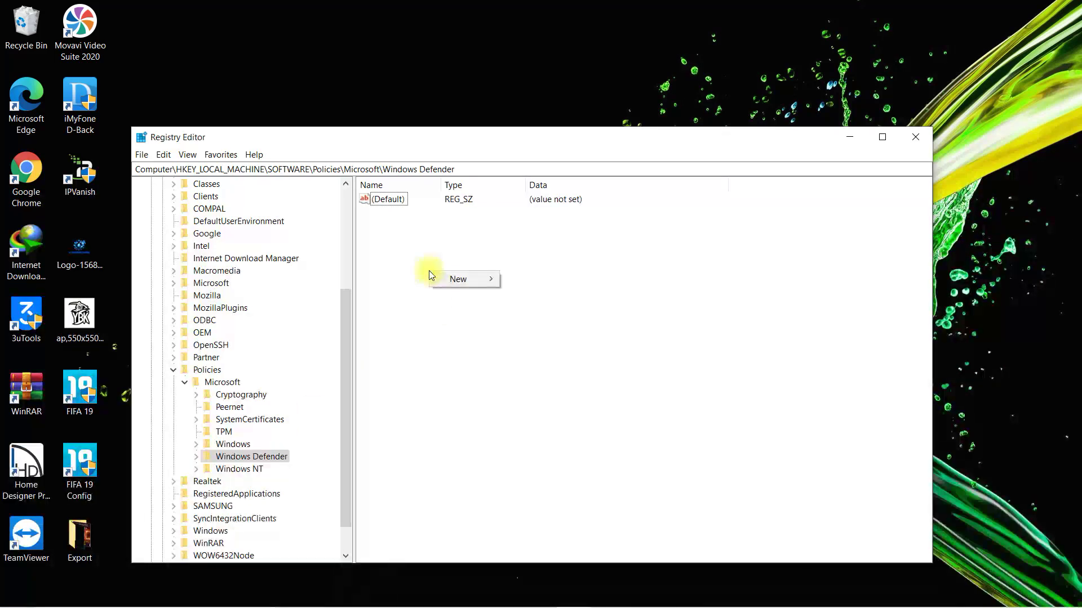
mouse_move(459, 278)
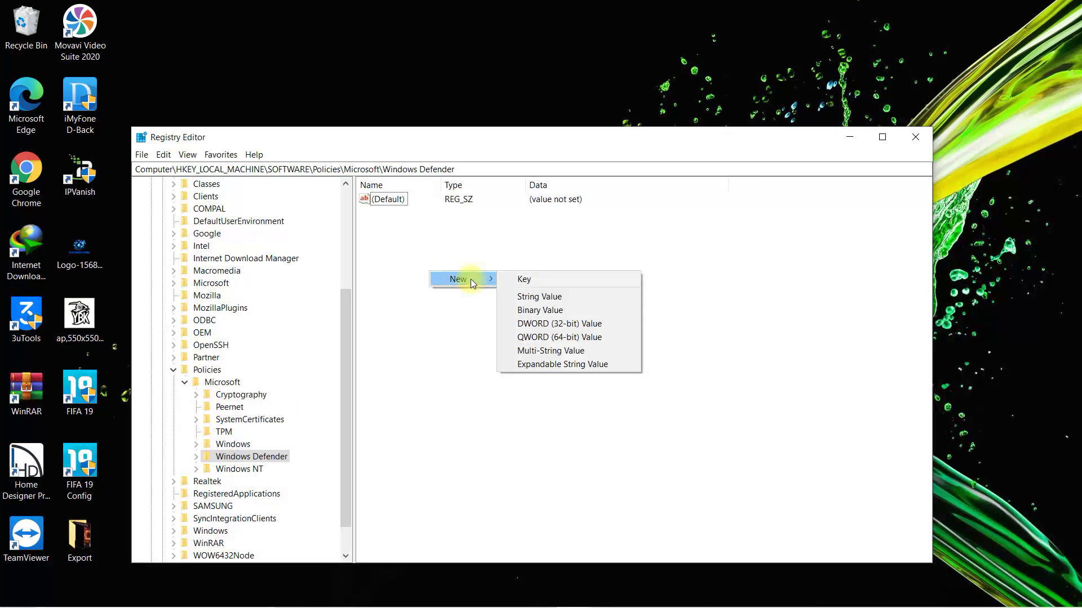
click(614, 325)
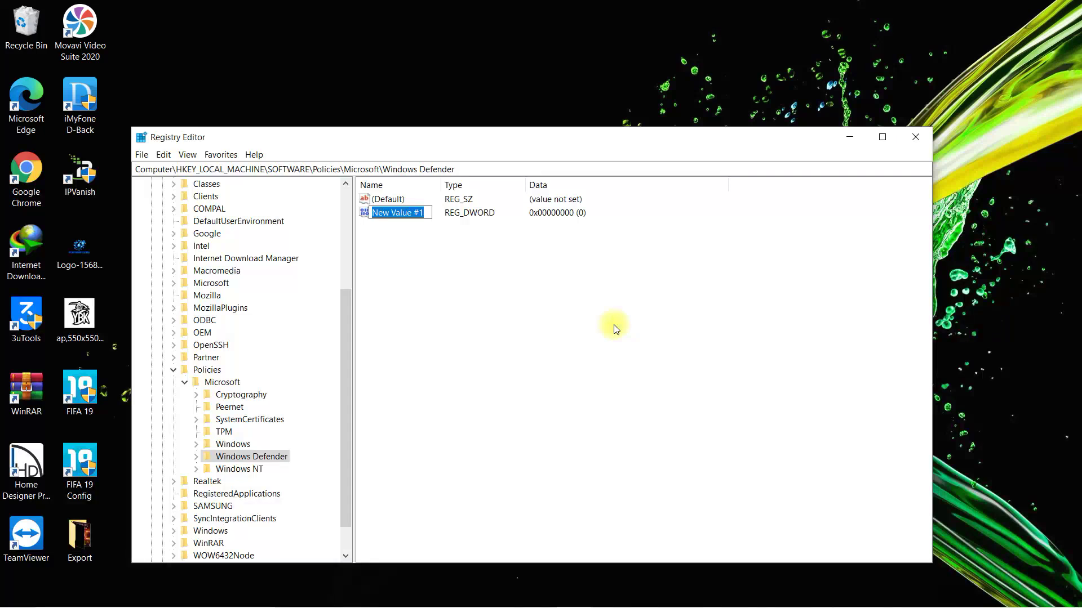
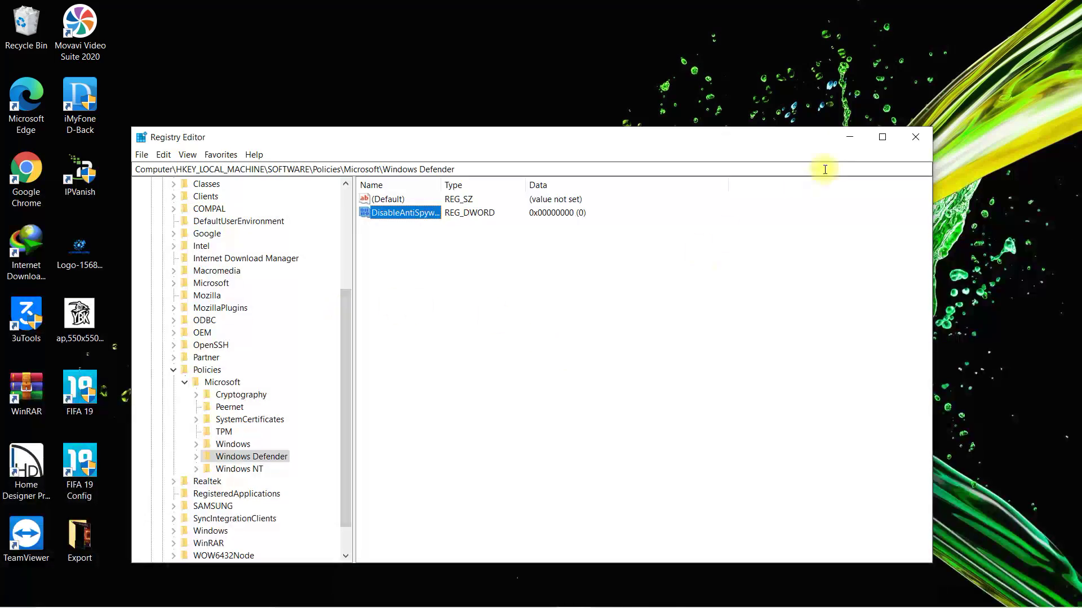
click(915, 137)
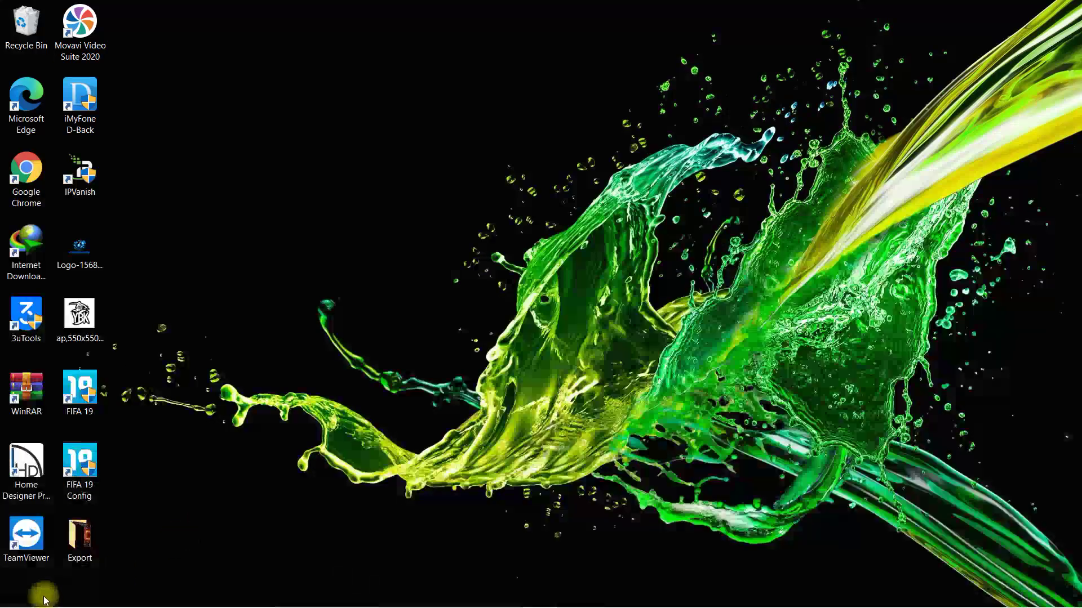
- Restart the computer
click(5, 603)
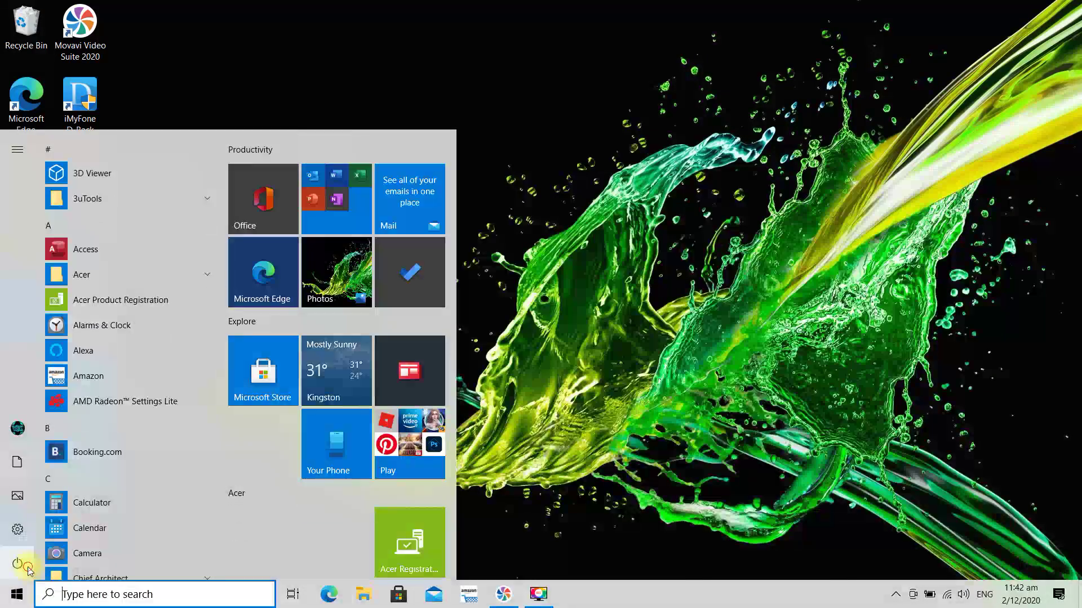
click(17, 563)
click(90, 526)
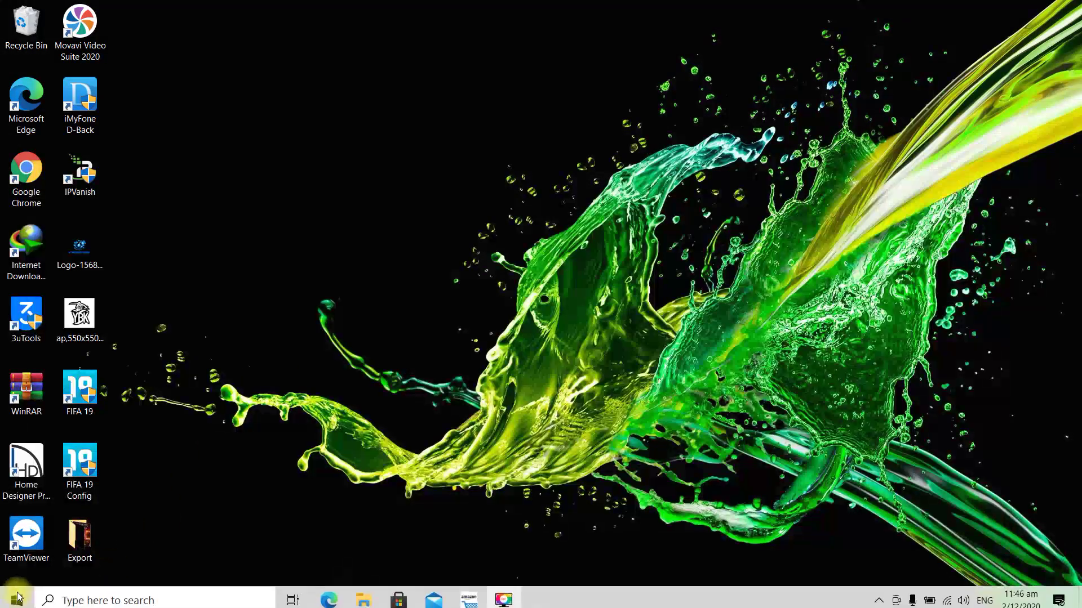
- Open Windows Settings, go to Windows Security under Update & Security, and open the management page for Virus & threat protection settings
click(17, 599)
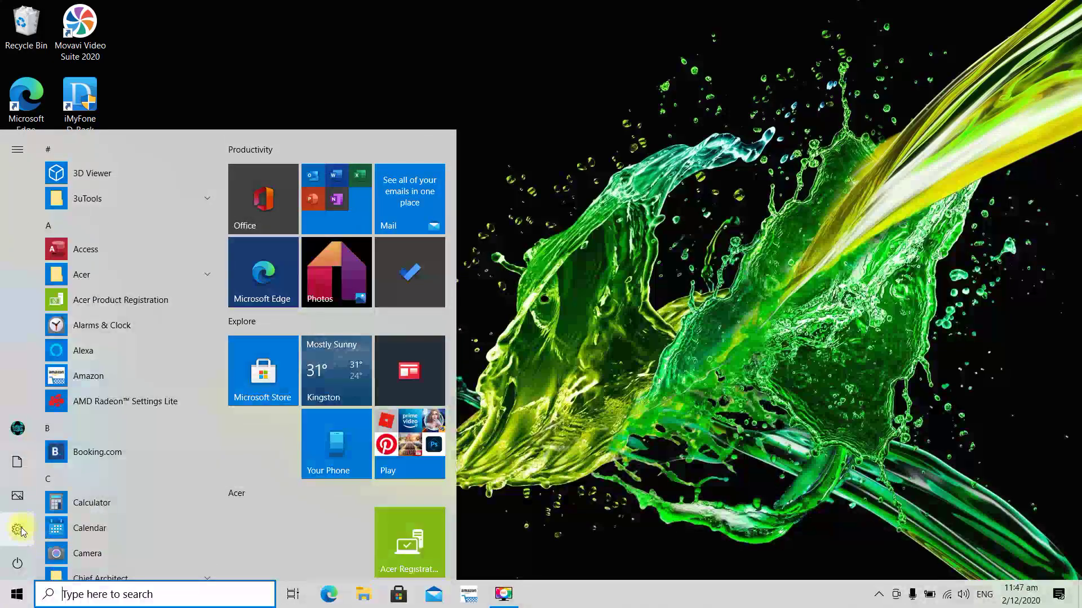
mouse_move(22, 533)
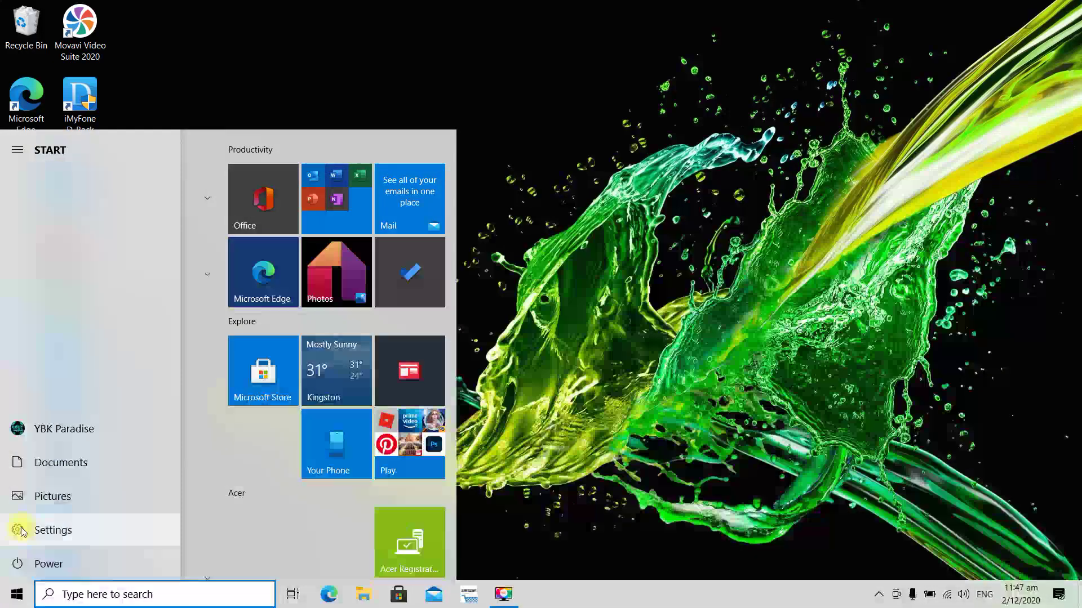
click(151, 529)
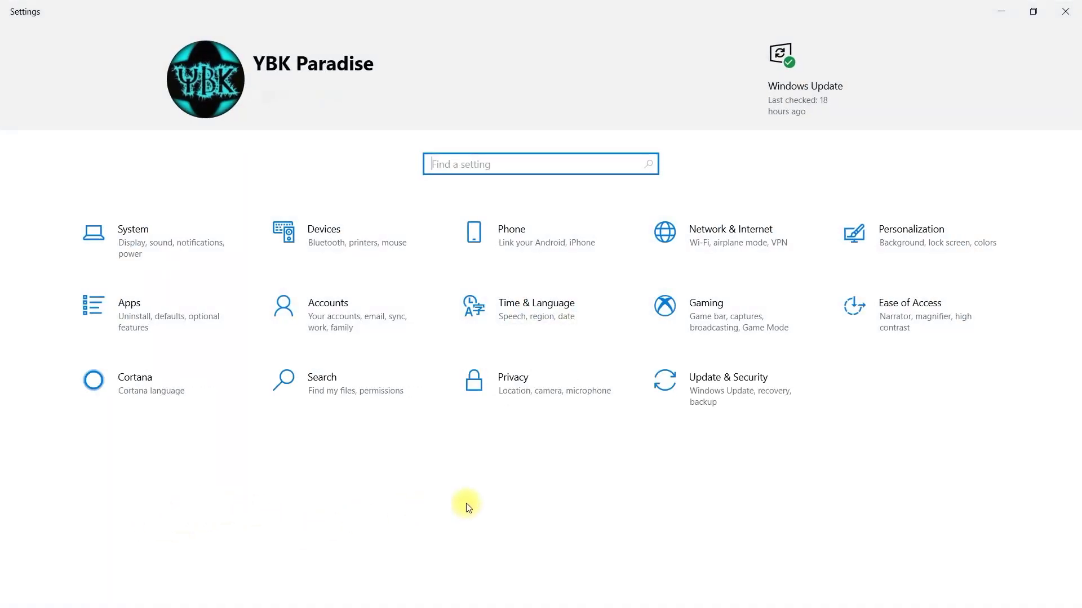
click(810, 409)
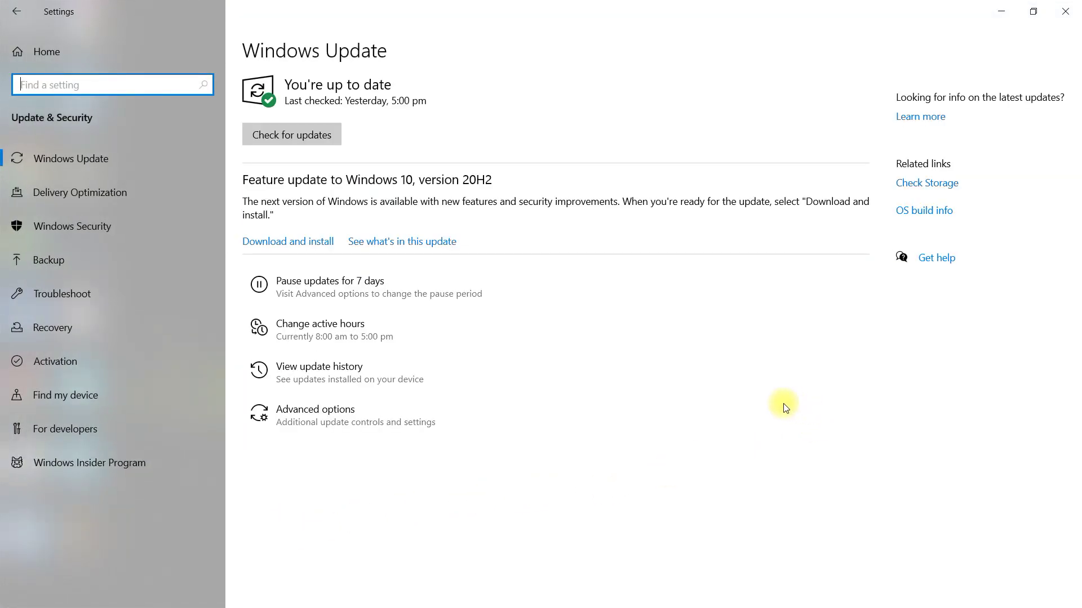
click(173, 233)
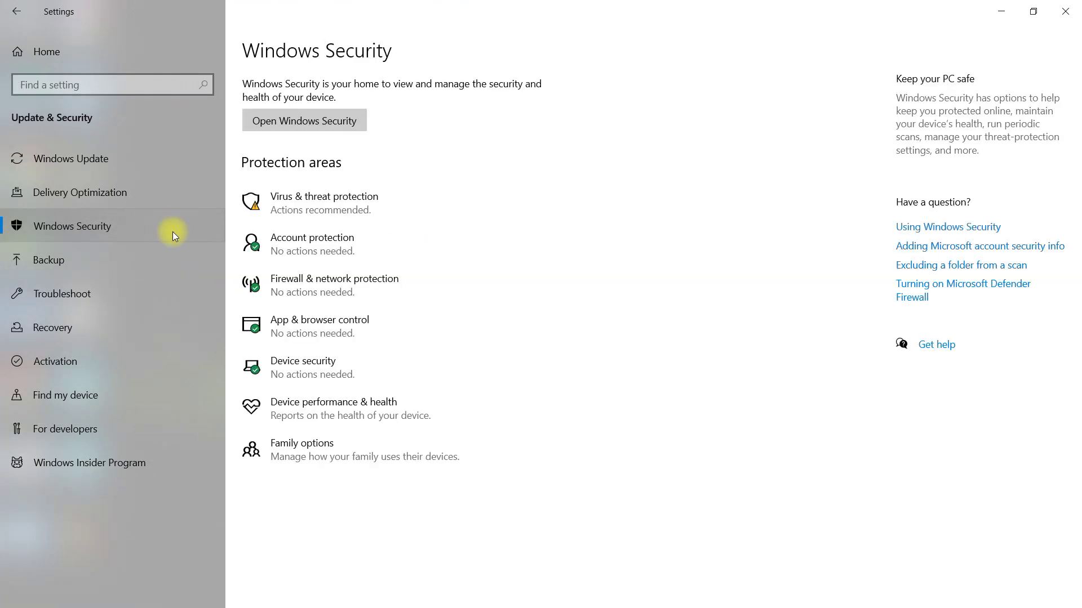
click(435, 205)
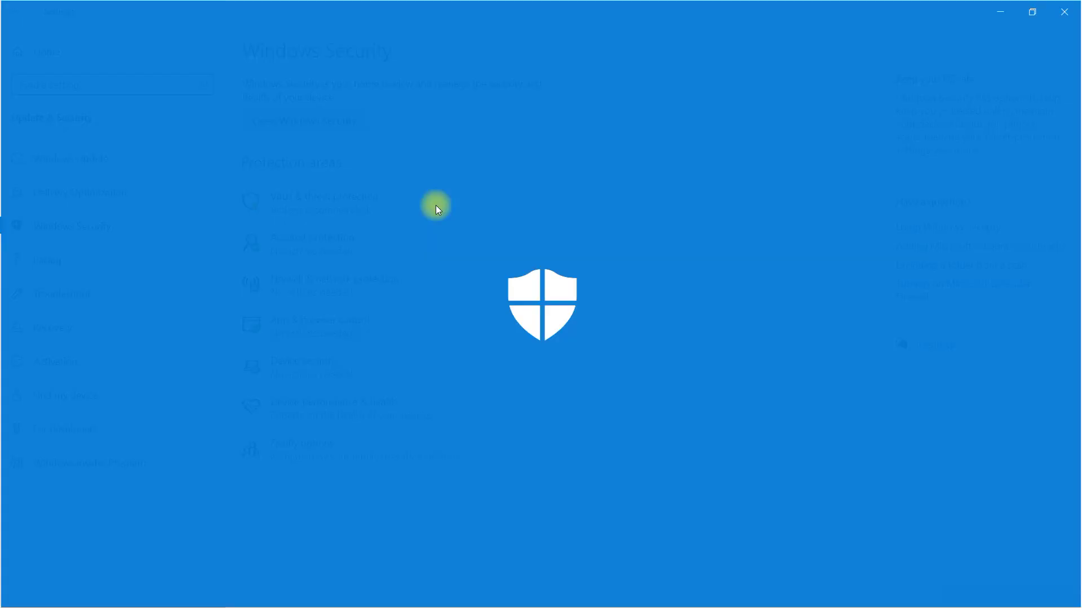
scroll(435, 206, down, 1)
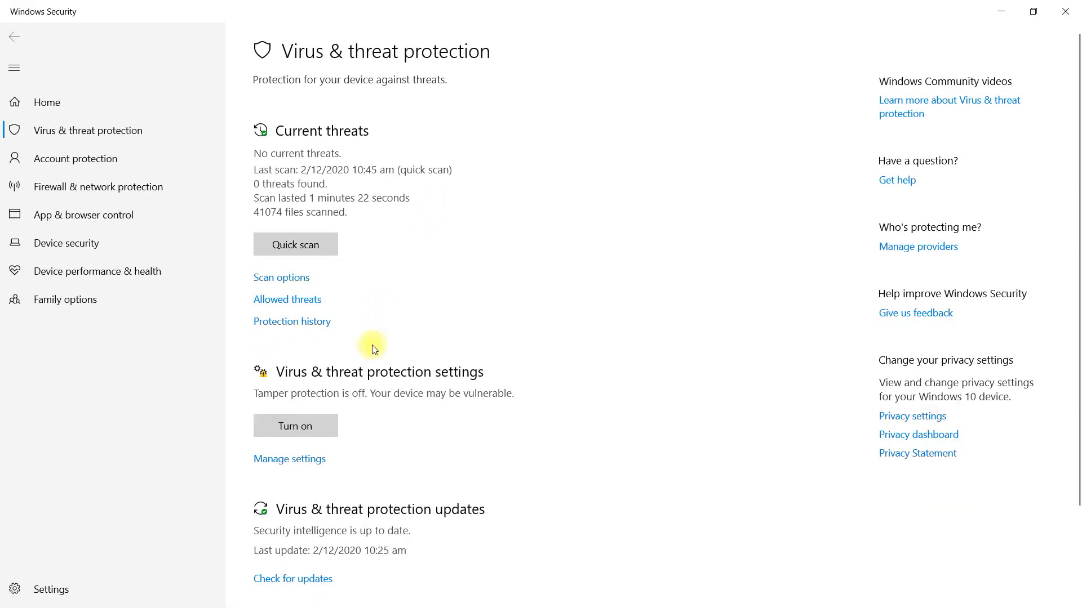
click(316, 462)
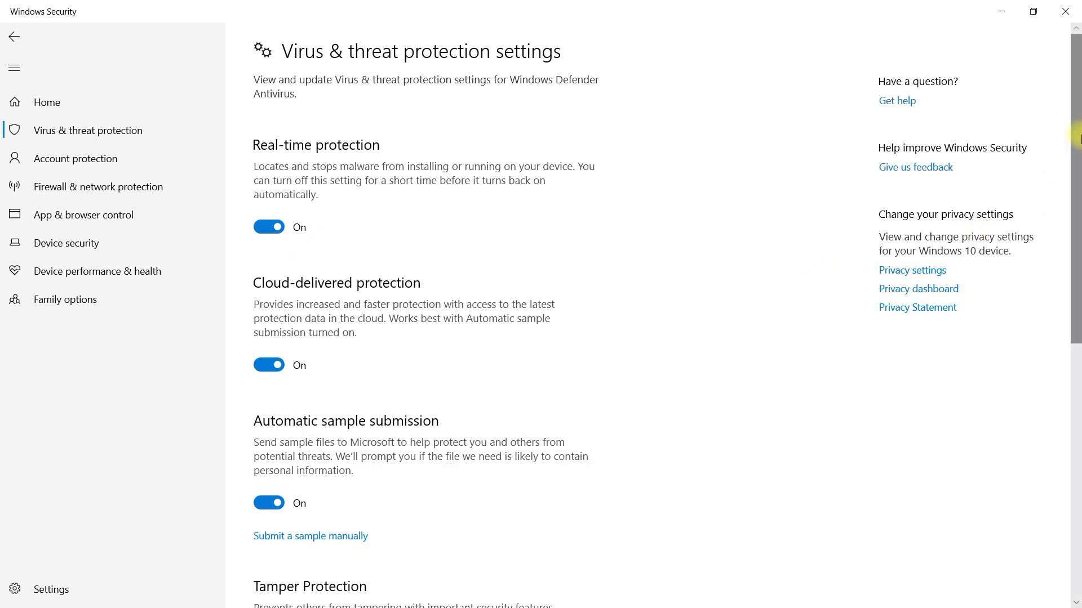
- Turn on Tamper Protection, approve the change, and close the Windows Security and Settings windows
drag(1077, 142, 1062, 279)
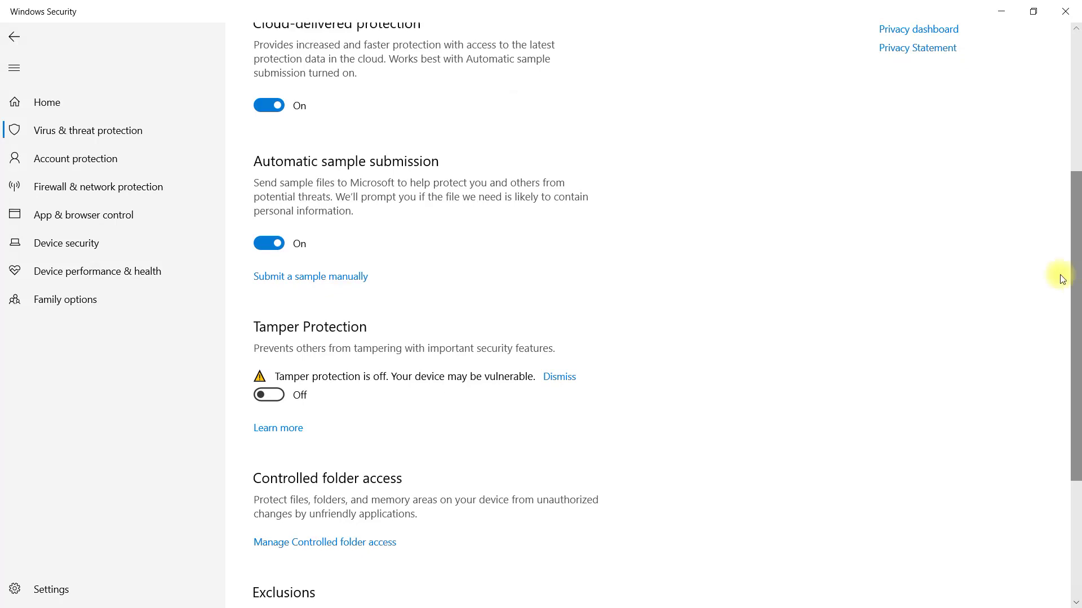
click(276, 397)
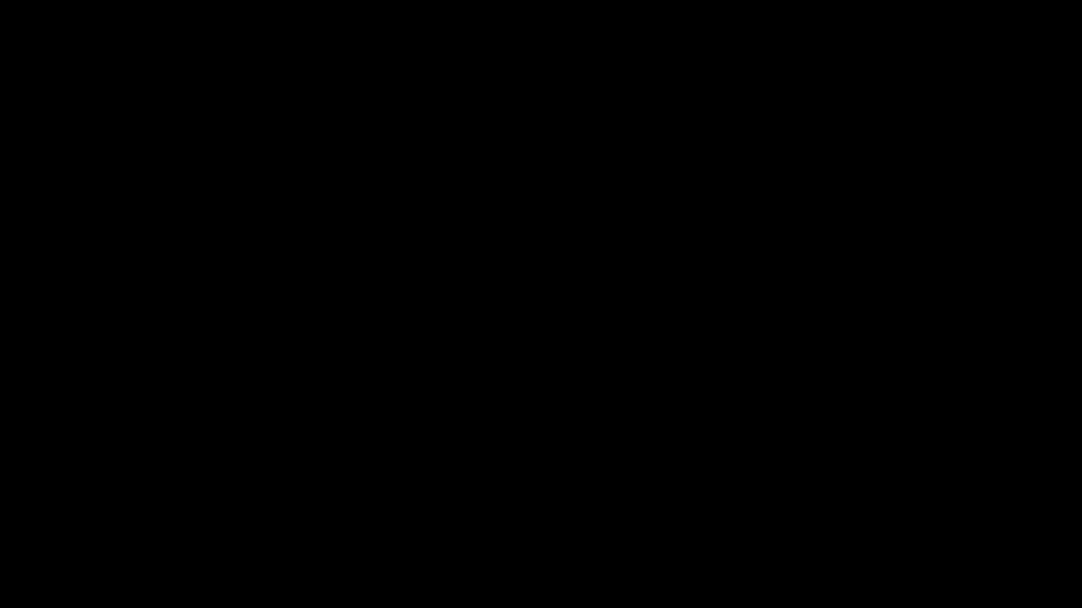
click(510, 392)
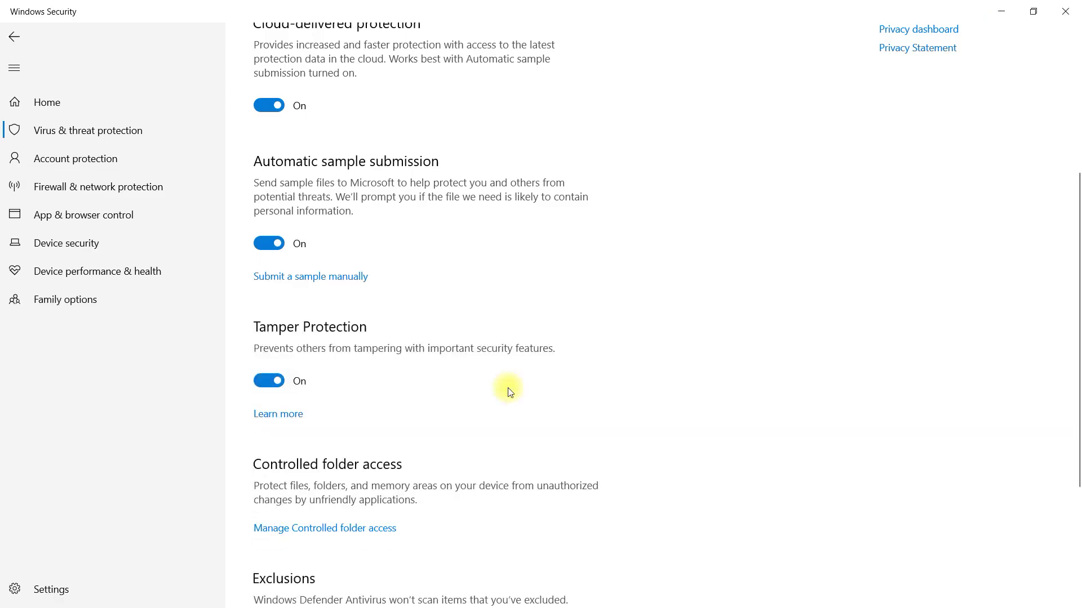
click(1076, 8)
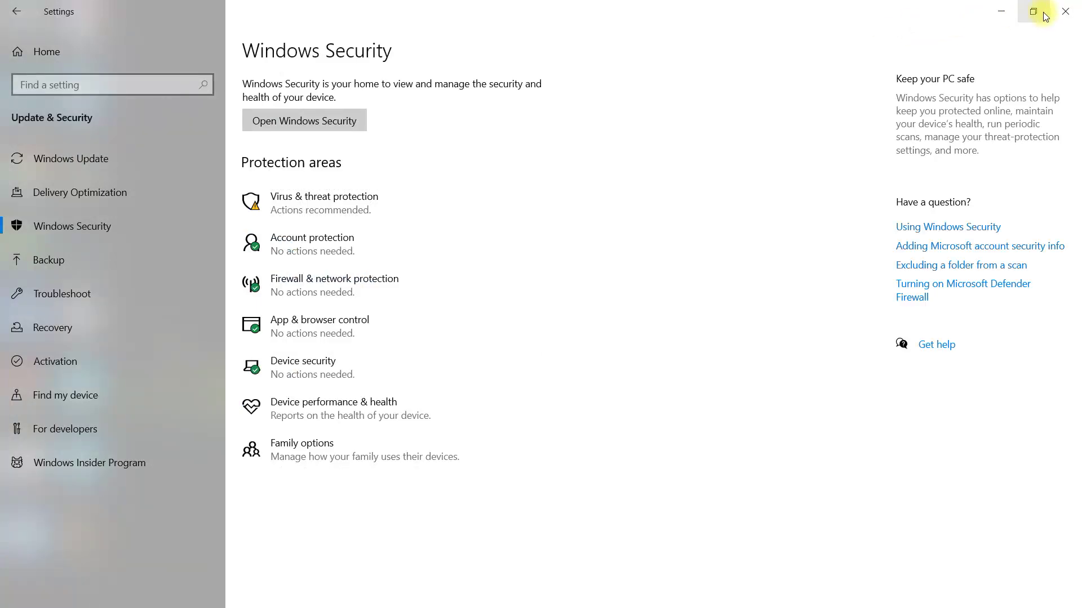
click(1065, 12)
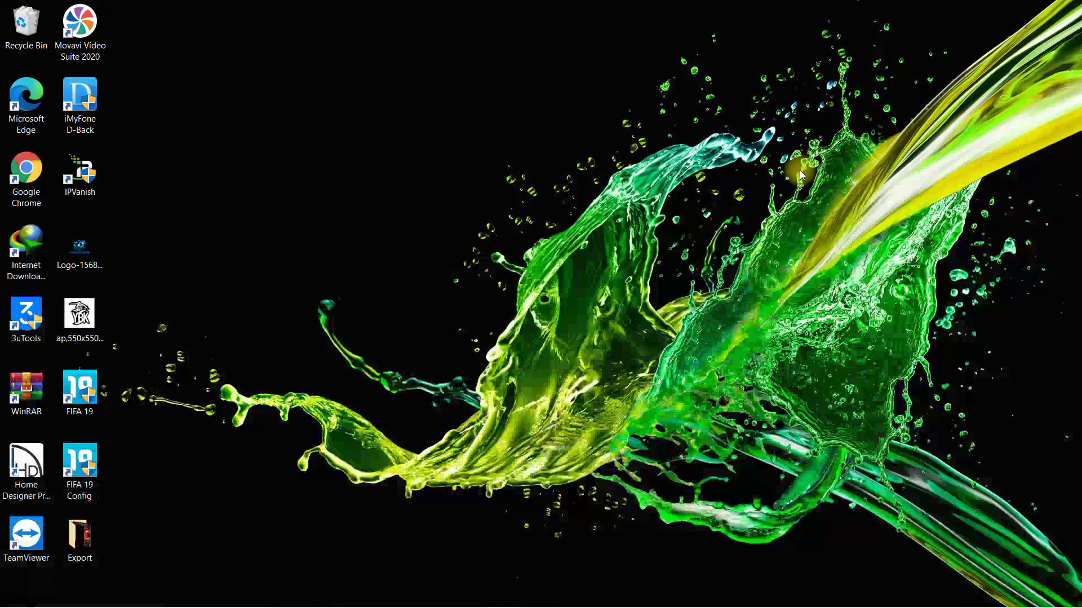